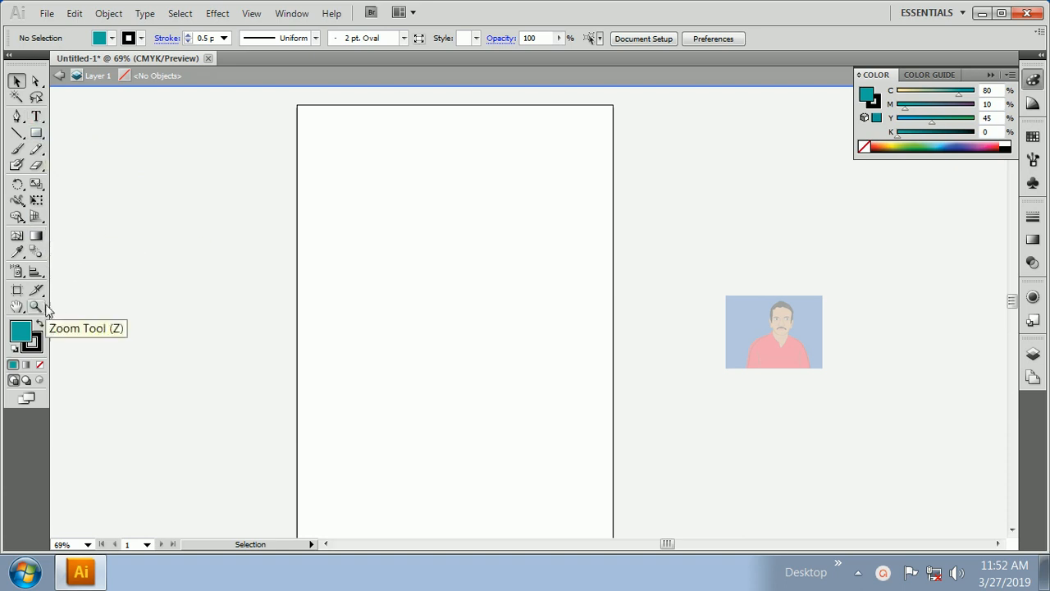
- Draw a column graph with the Column Graph tool from the artboard's upper-left area past its right edge and reposition the graph data window
{"action": "left_click_drag", "start_coordinate": [35, 271], "coordinate": [73, 273]}
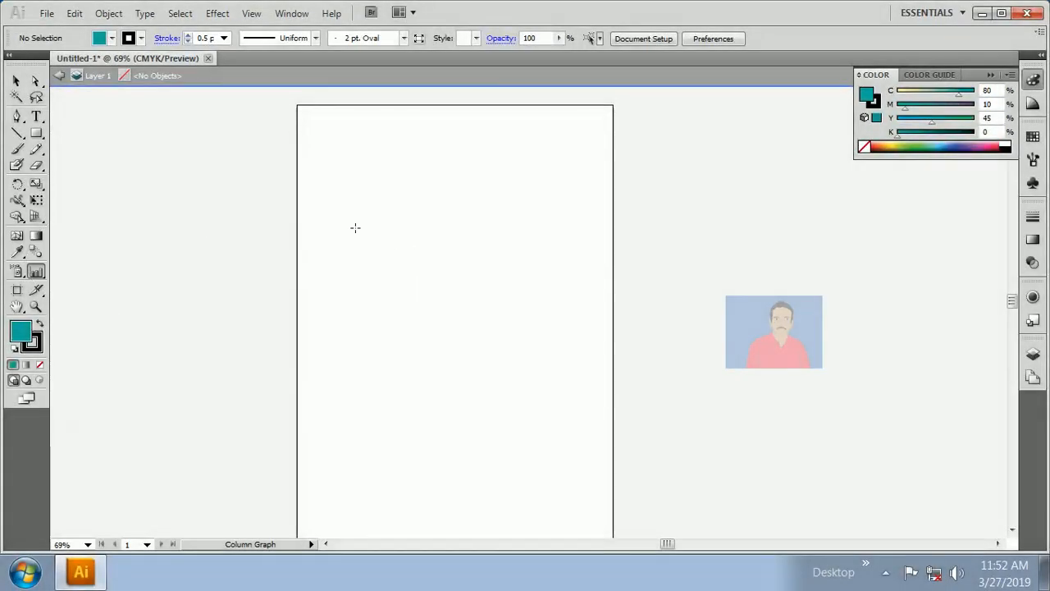
{"action": "left_click_drag", "start_coordinate": [362, 202], "coordinate": [786, 478]}
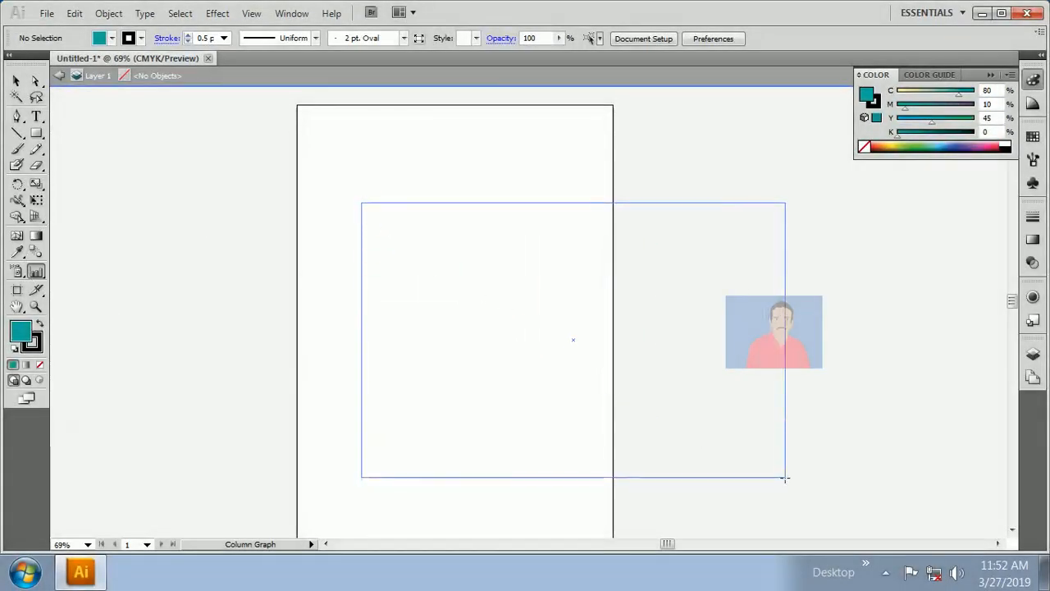
{"action": "left_click_drag", "start_coordinate": [581, 359], "coordinate": [929, 283]}
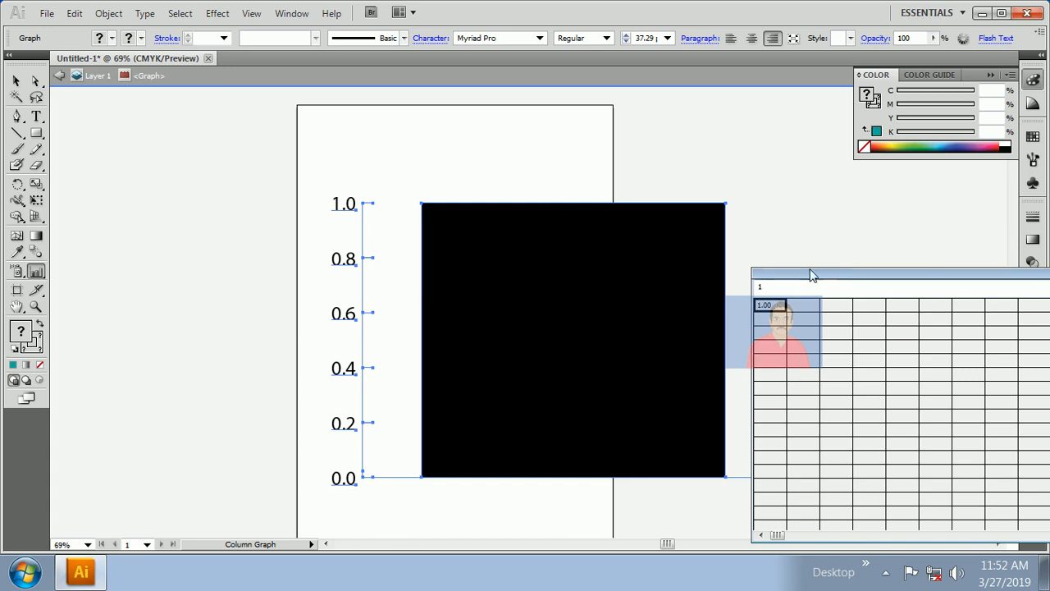
{"action": "left_click_drag", "start_coordinate": [810, 274], "coordinate": [452, 258]}
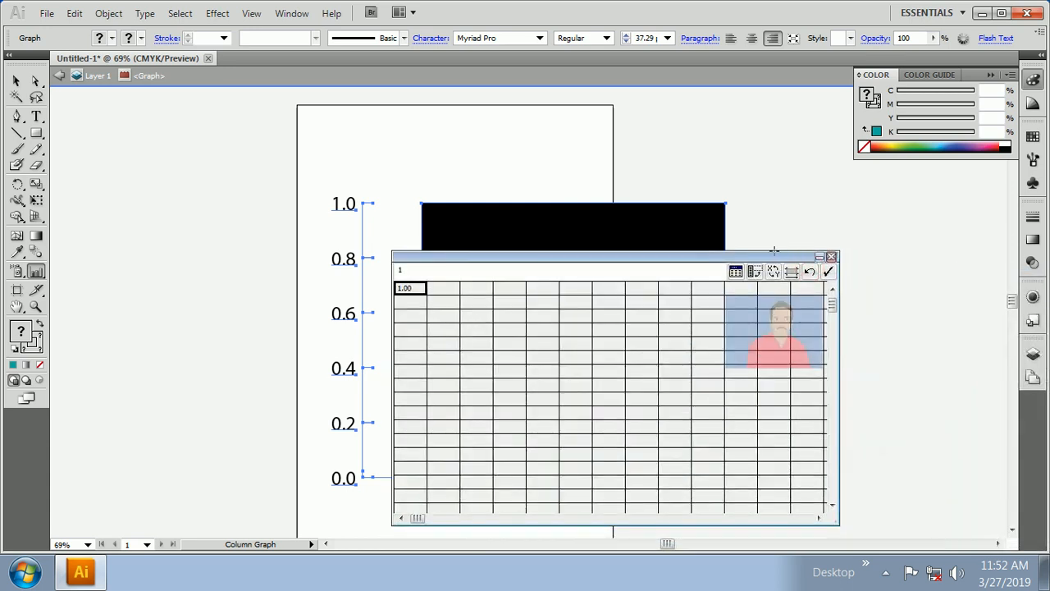
{"action": "left_click", "coordinate": [735, 271]}
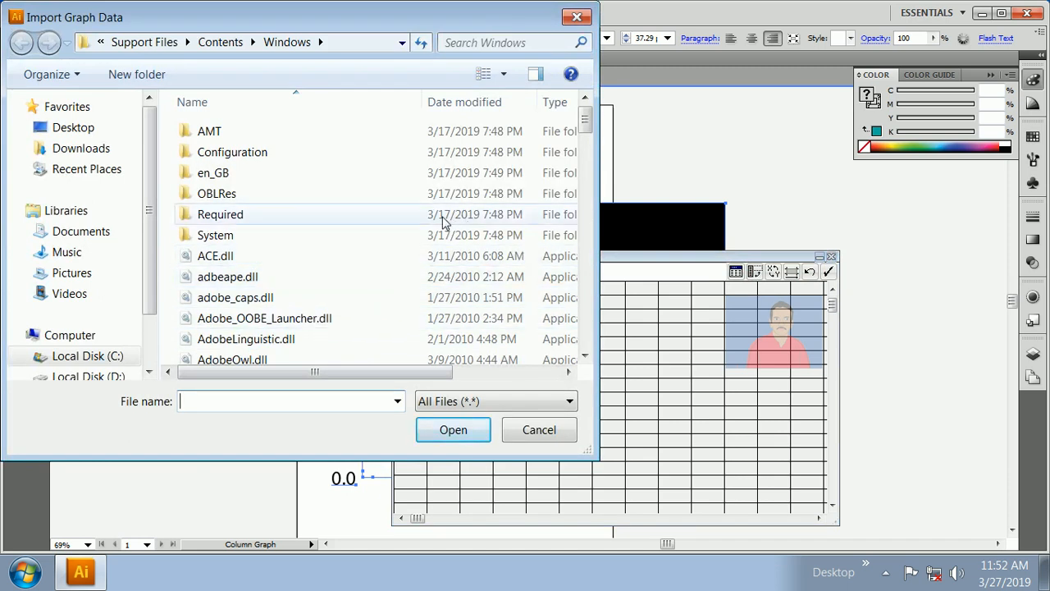
{"action": "left_click_drag", "start_coordinate": [585, 123], "coordinate": [581, 215]}
{"action": "left_click", "coordinate": [534, 429]}
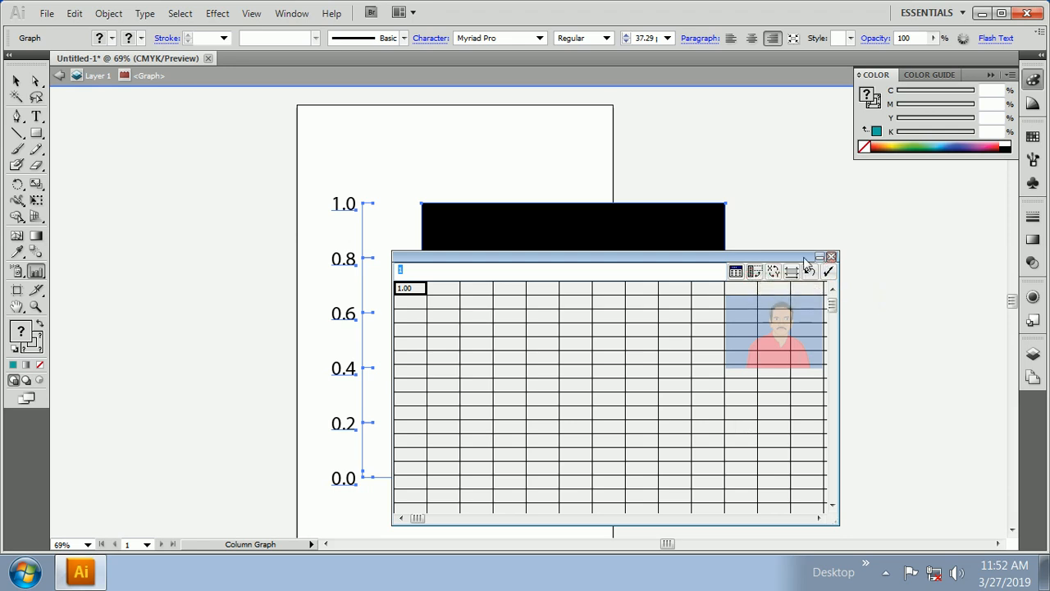
- Clear the default value from the first data cell and enter week1 and week2 as column headings in the second and third columns
{"action": "left_click_drag", "start_coordinate": [786, 257], "coordinate": [1049, 210]}
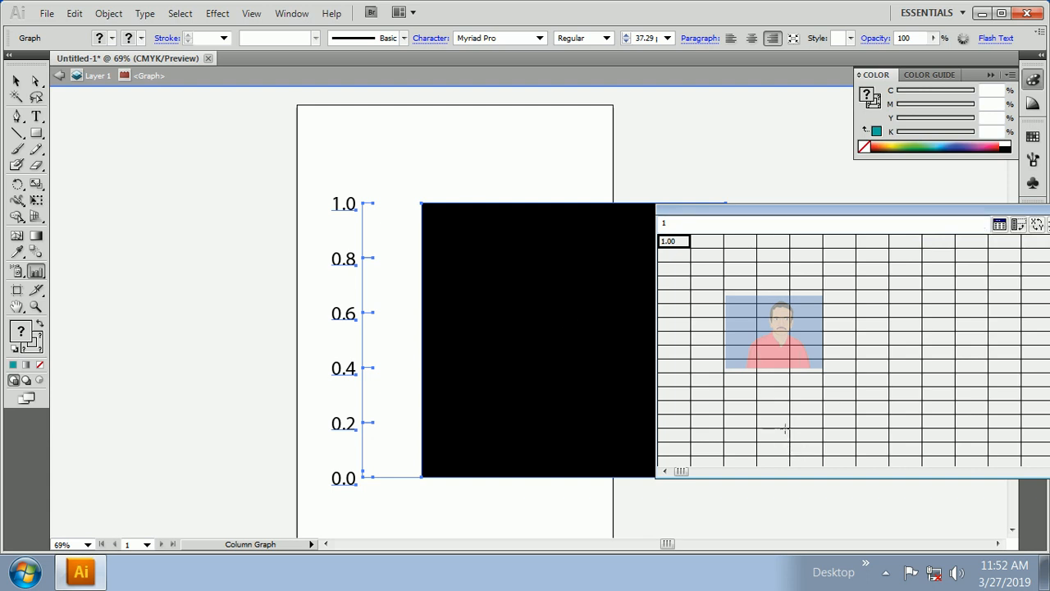
{"action": "left_click", "coordinate": [674, 225]}
{"action": "key", "text": "BackSpace"}
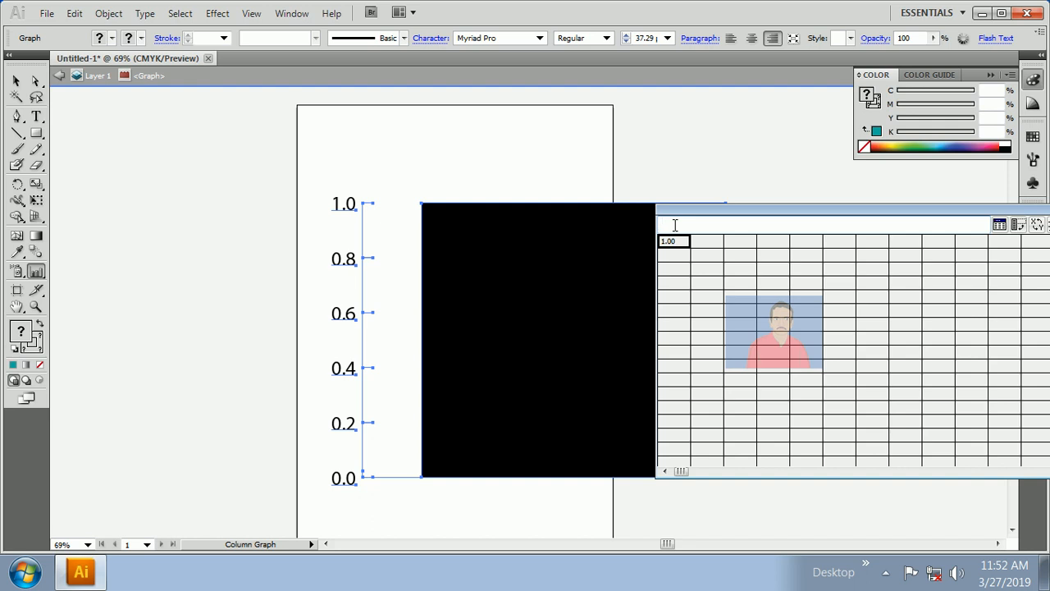
{"action": "key", "text": "Return"}
{"action": "left_click", "coordinate": [711, 240]}
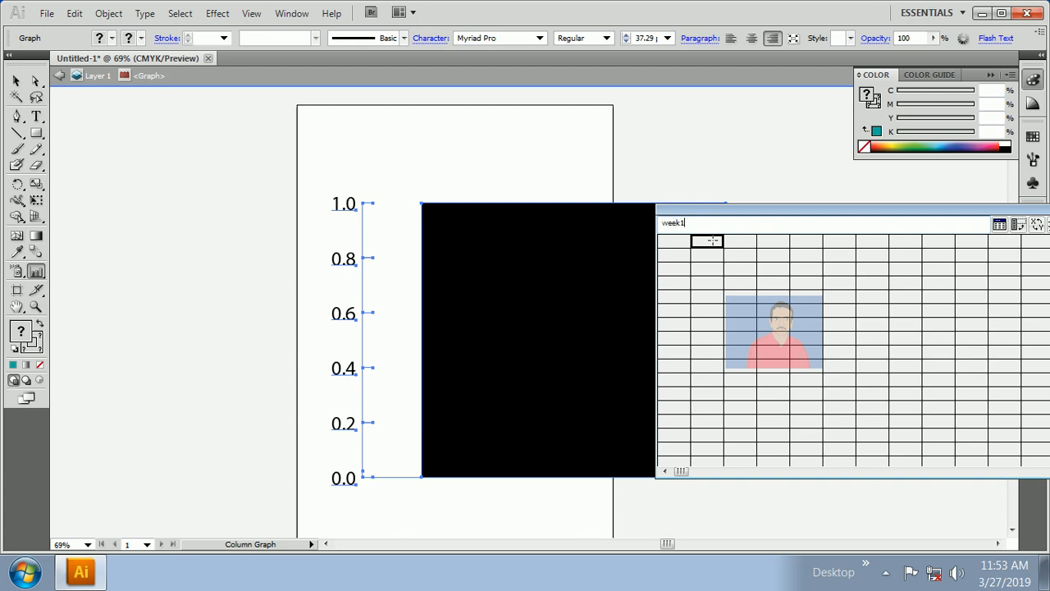
{"action": "left_click", "coordinate": [734, 241]}
{"action": "type", "text": "week2"}
{"action": "key", "text": "Return"}
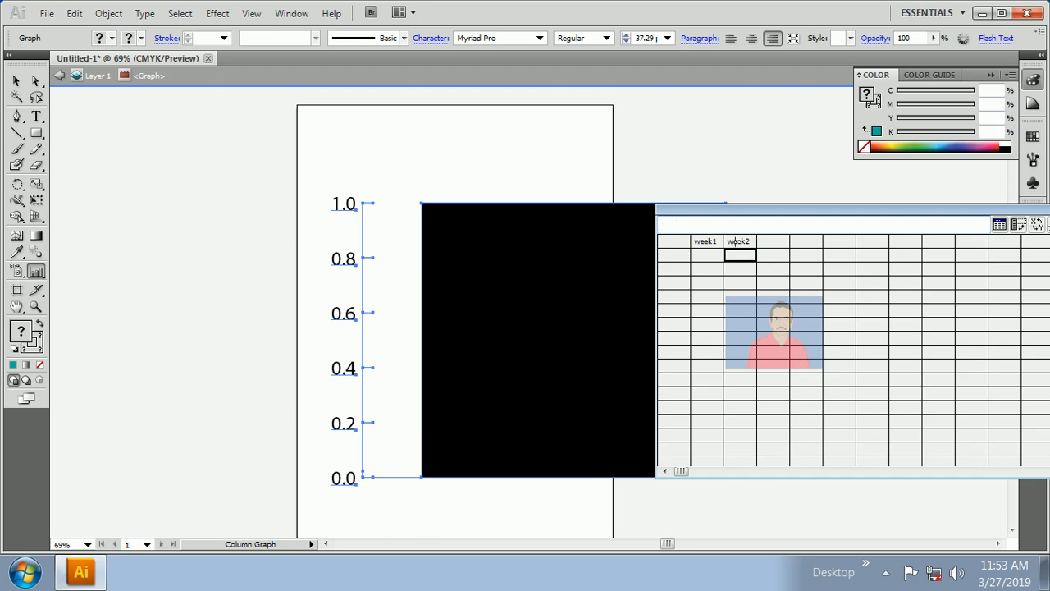
- Enter the row labels onion, brijnal, cauliflower, carrot and ladyfinger down the first column below the heading row
{"action": "left_click", "coordinate": [680, 255]}
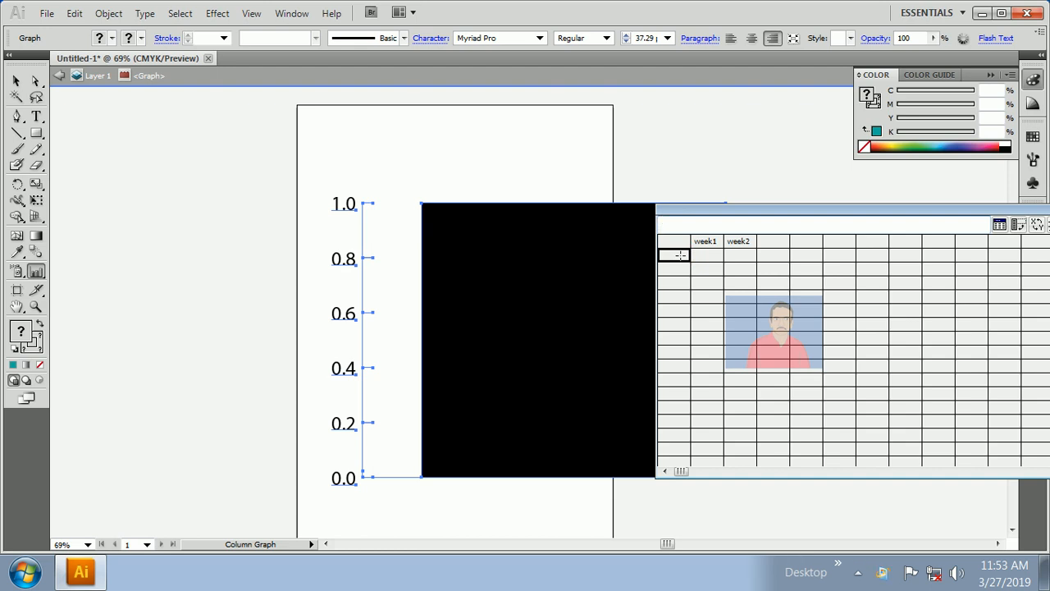
{"action": "type", "text": "onion"}
{"action": "key", "text": "Return"}
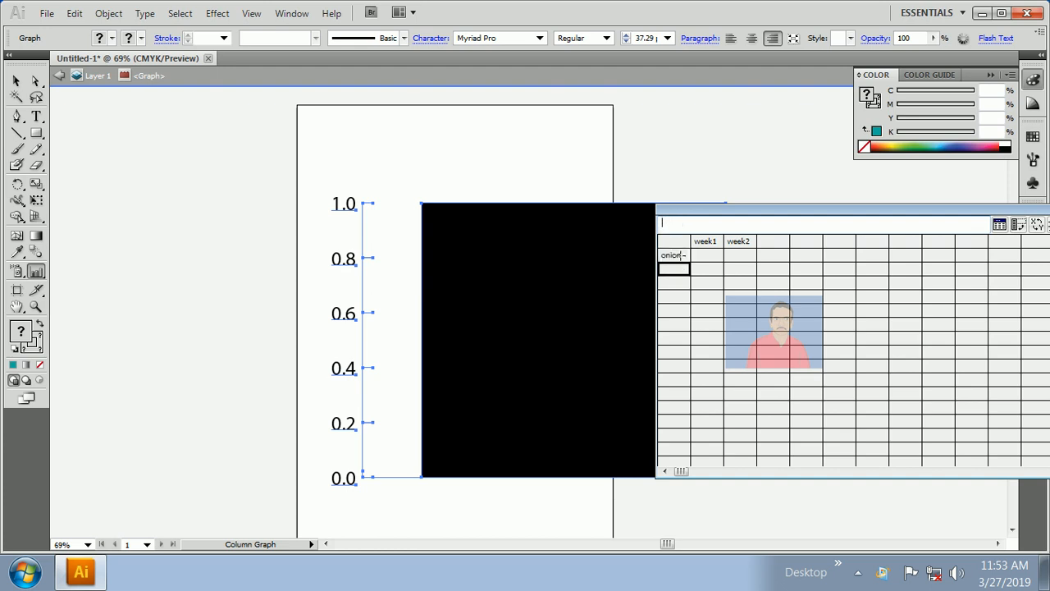
{"action": "type", "text": "brijnal"}
{"action": "key", "text": "Return"}
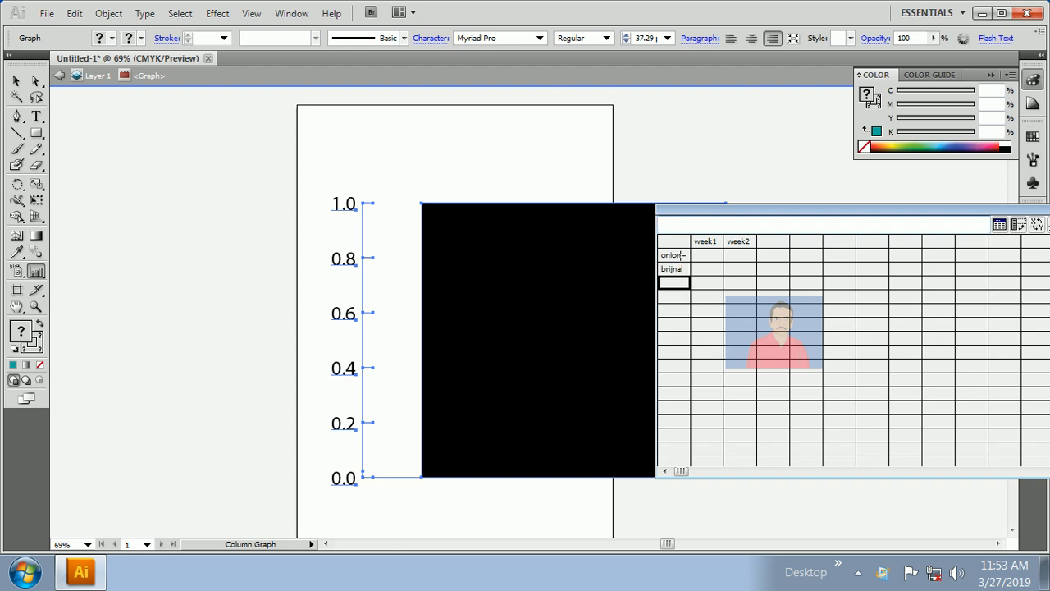
{"action": "type", "text": "cauliflower"}
{"action": "key", "text": "Return"}
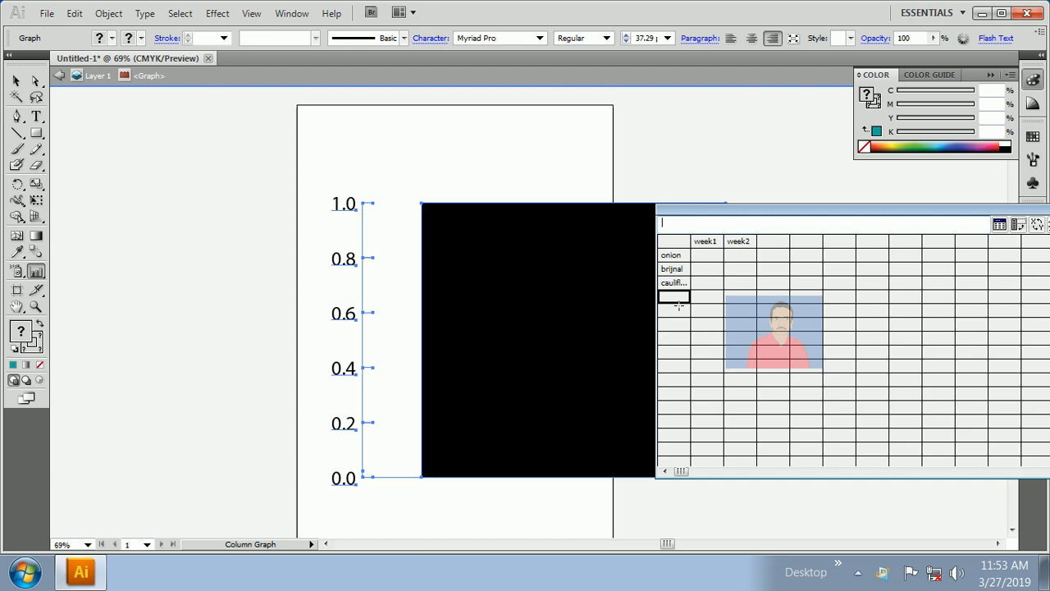
{"action": "type", "text": "carrot"}
{"action": "key", "text": "Return"}
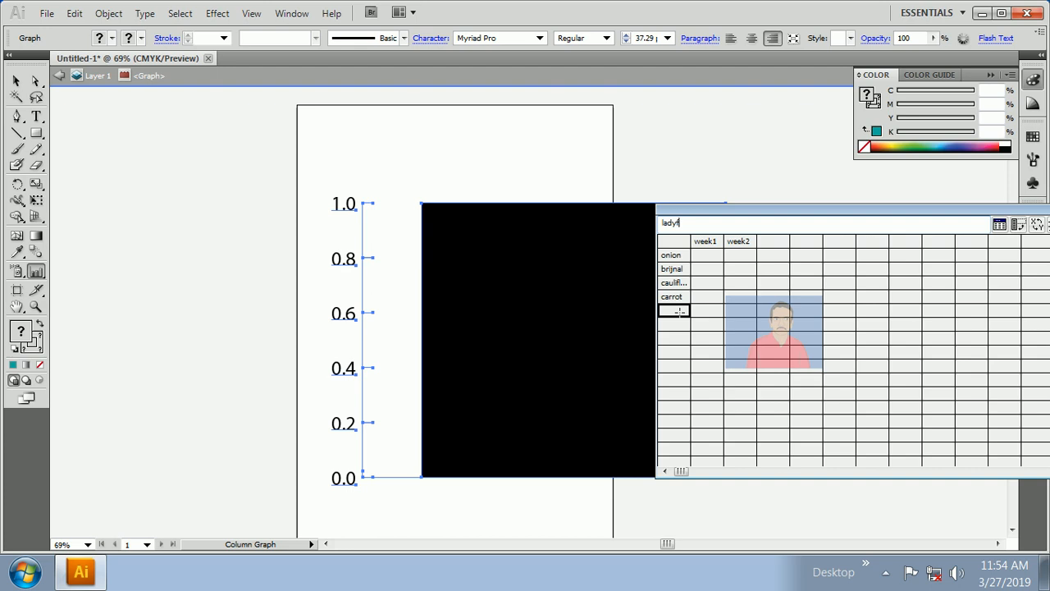
{"action": "type", "text": "ger"}
{"action": "key", "text": "Return"}
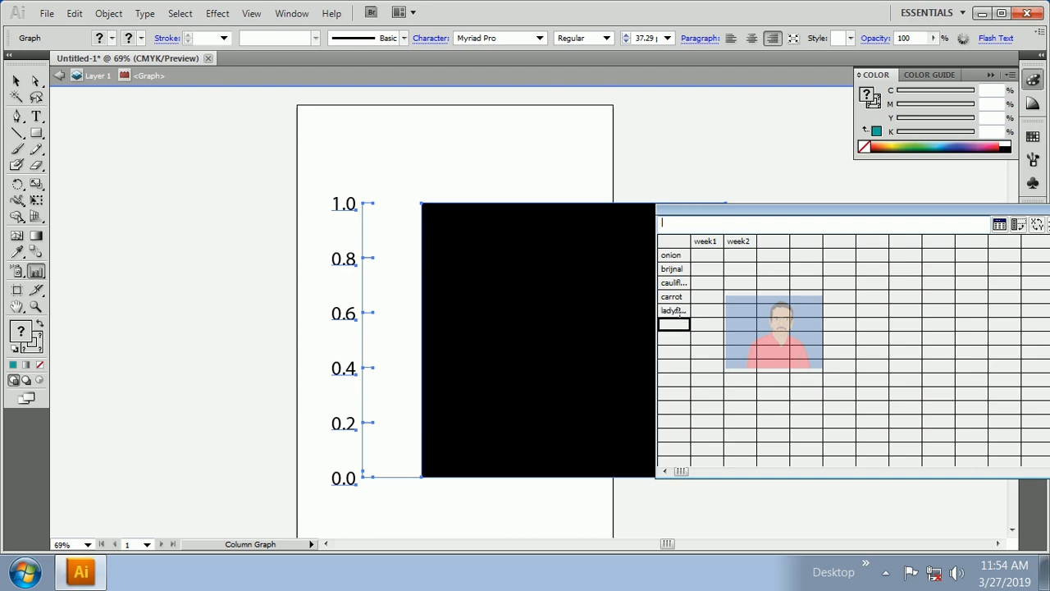
- Enter the onion values: 100 for week1 and 150 for week2
{"action": "left_click", "coordinate": [716, 254]}
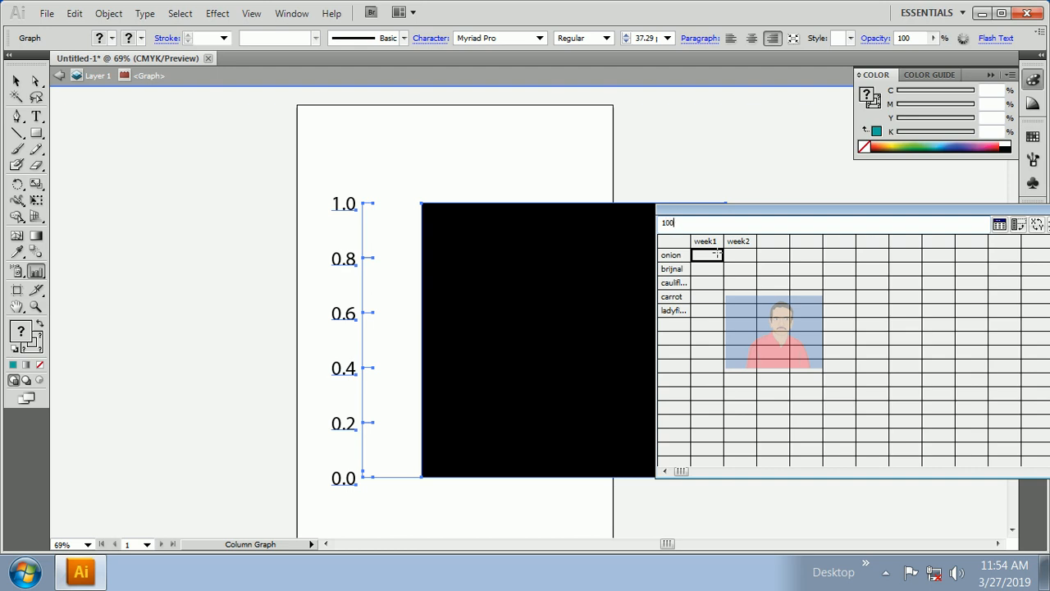
{"action": "type", "text": "100"}
{"action": "key", "text": "Return"}
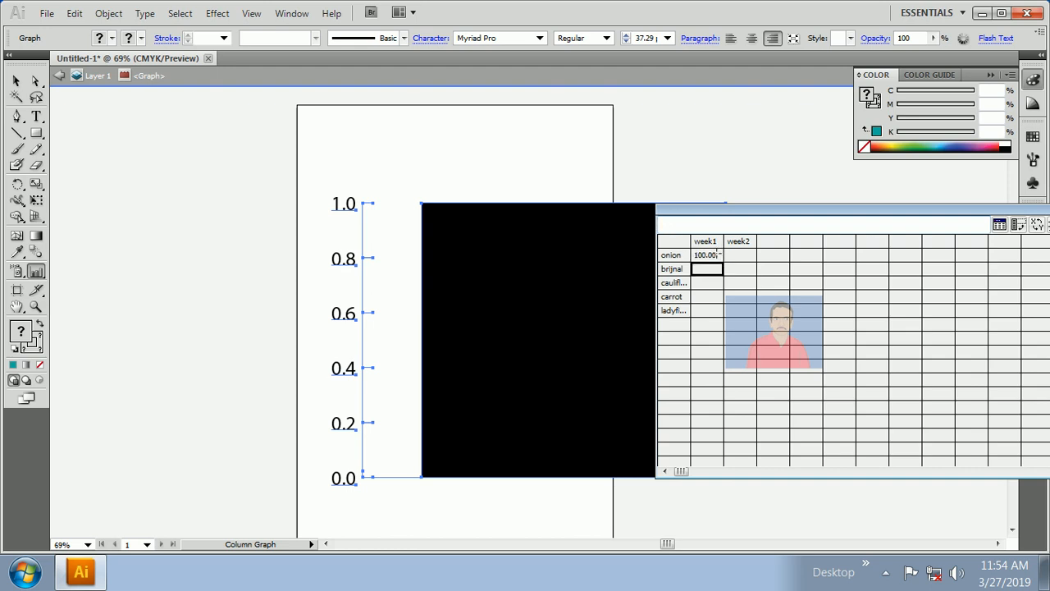
{"action": "left_click", "coordinate": [740, 254]}
{"action": "type", "text": "1"}
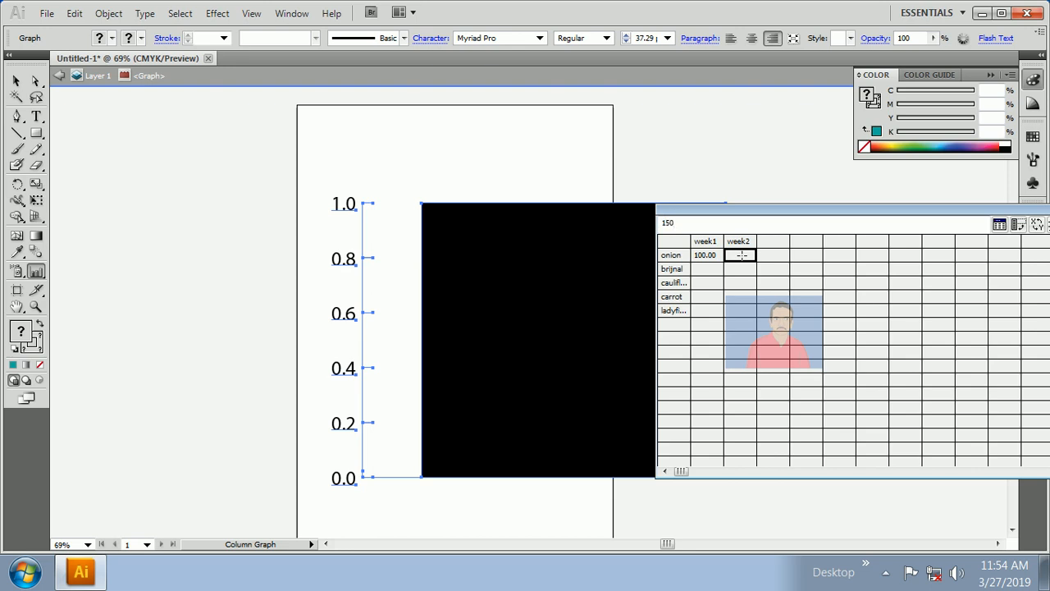
{"action": "type", "text": "50"}
- Enter 60 and 80 for brijnal, and 50 and 75 for cauliflower, under week1 and week2
{"action": "left_click", "coordinate": [703, 269]}
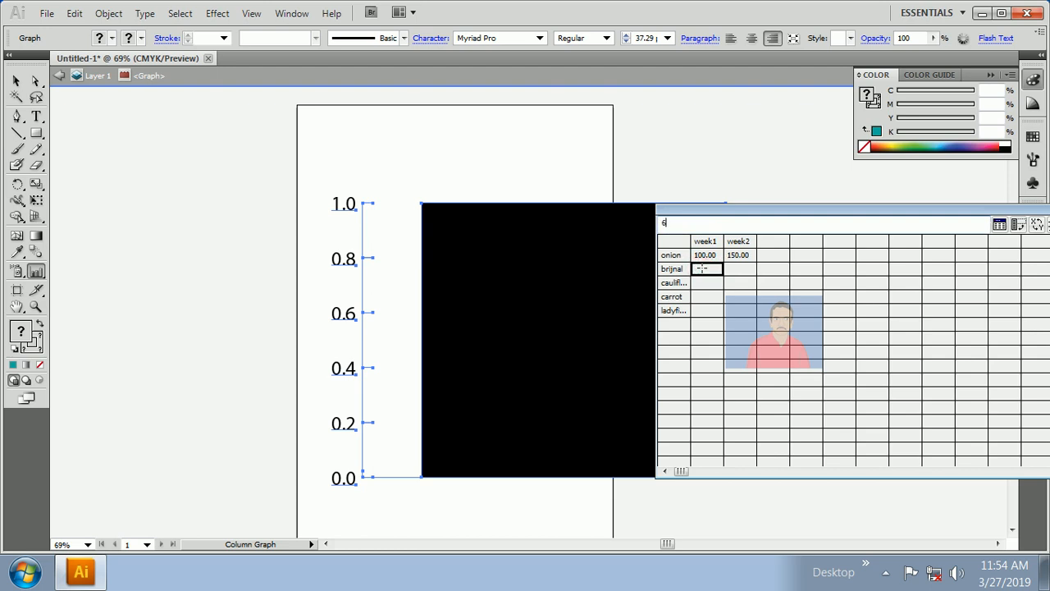
{"action": "type", "text": "60"}
{"action": "left_click", "coordinate": [741, 268]}
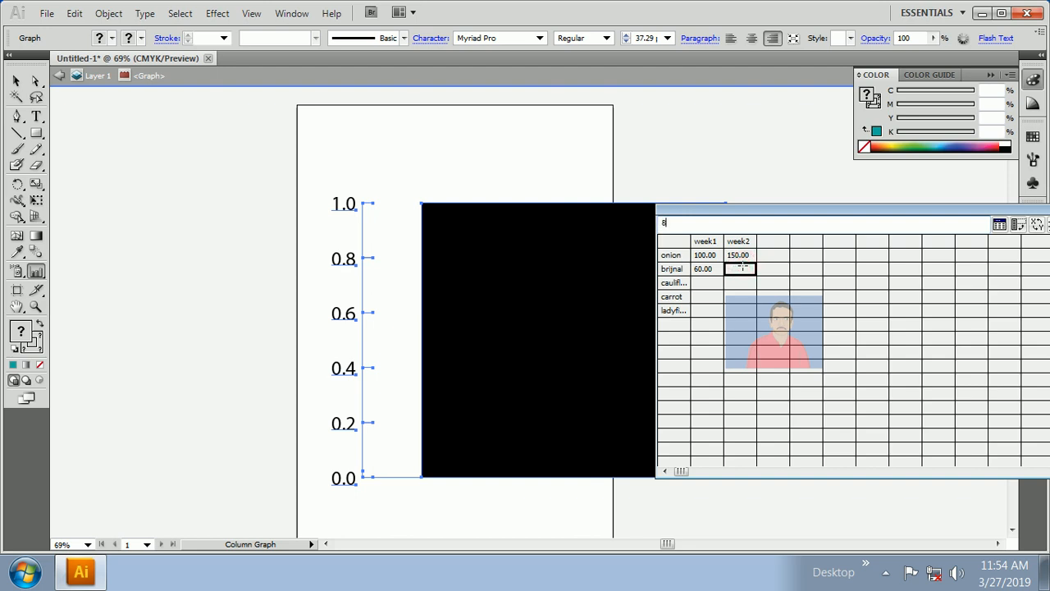
{"action": "key", "text": "Return"}
{"action": "left_click", "coordinate": [698, 282]}
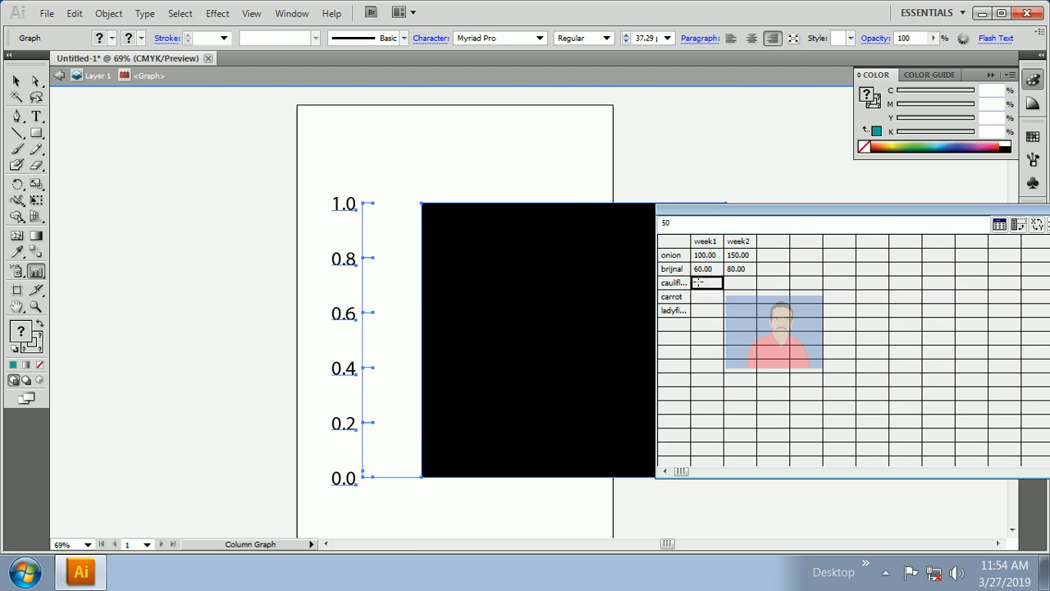
{"action": "key", "text": "Return"}
{"action": "left_click", "coordinate": [738, 282]}
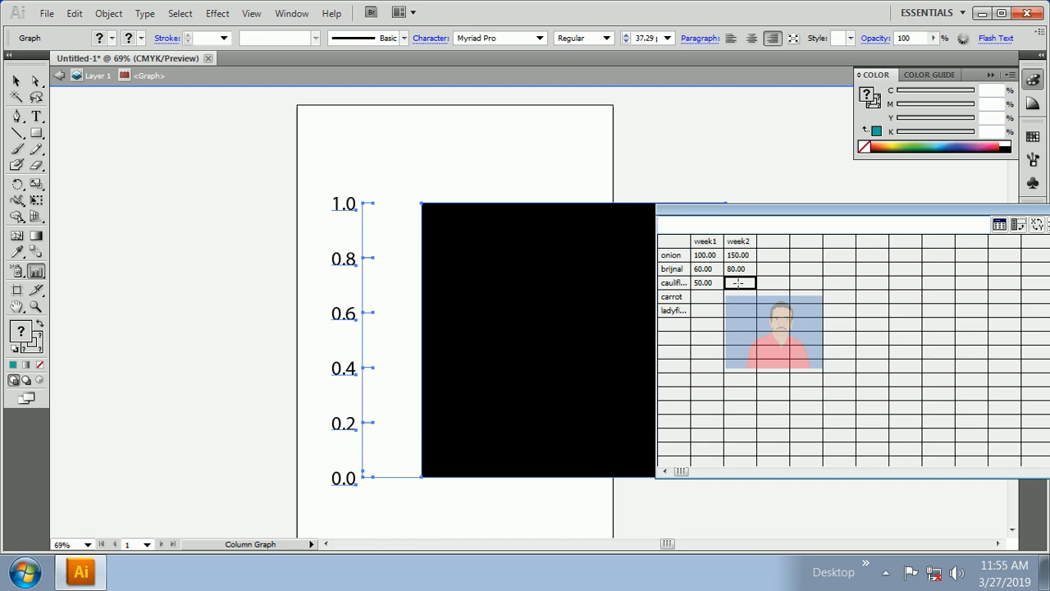
{"action": "key", "text": "Return"}
- Enter 20 and 40 for carrot, and 30 and 45 for ladyfinger, under week1 and week2
{"action": "left_click", "coordinate": [709, 295]}
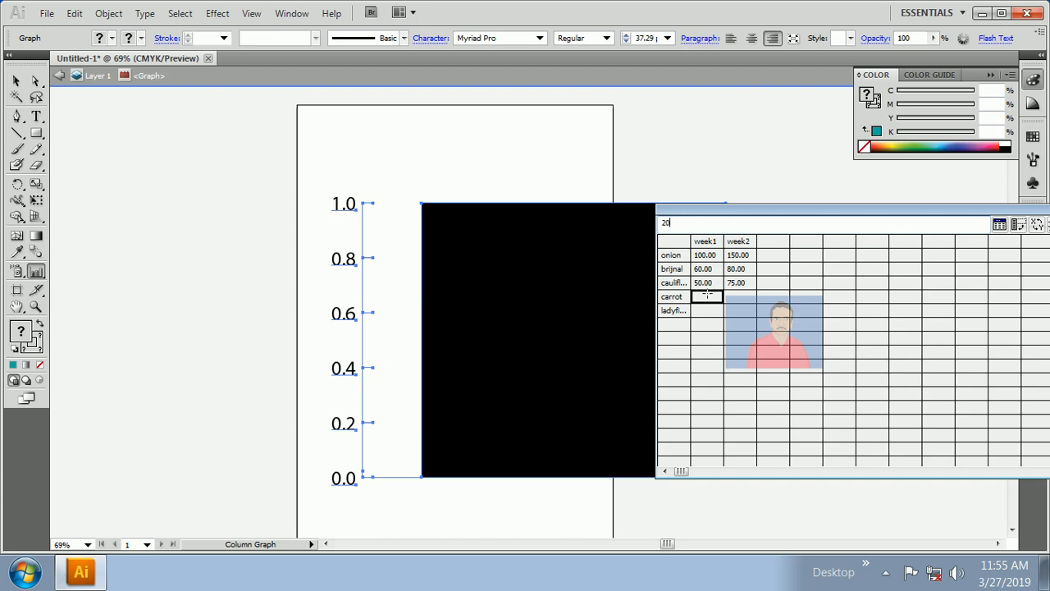
{"action": "key", "text": "Return"}
{"action": "left_click", "coordinate": [730, 299]}
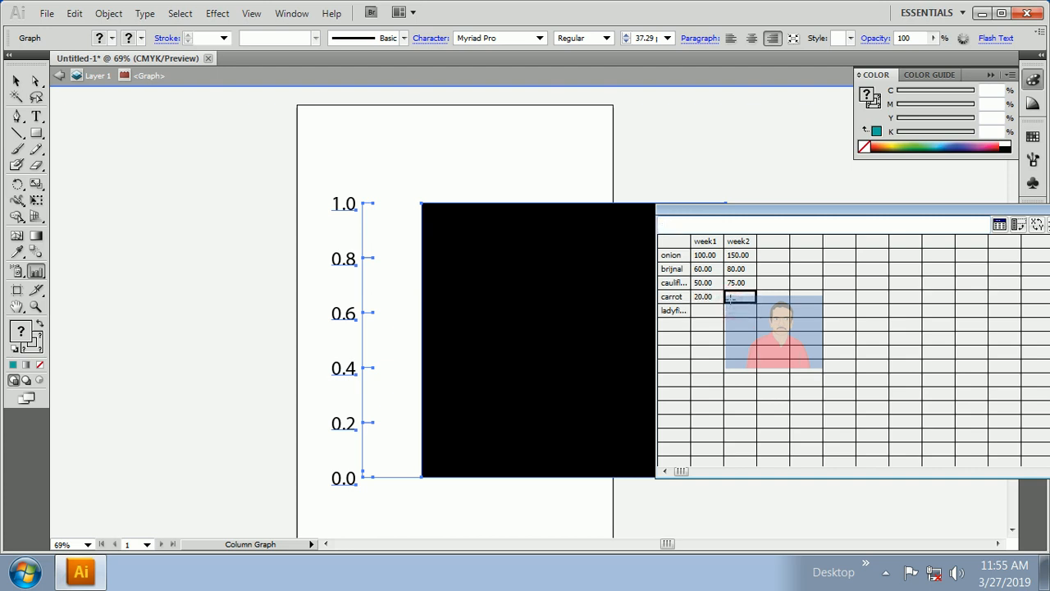
{"action": "key", "text": "Return"}
{"action": "left_click", "coordinate": [712, 309]}
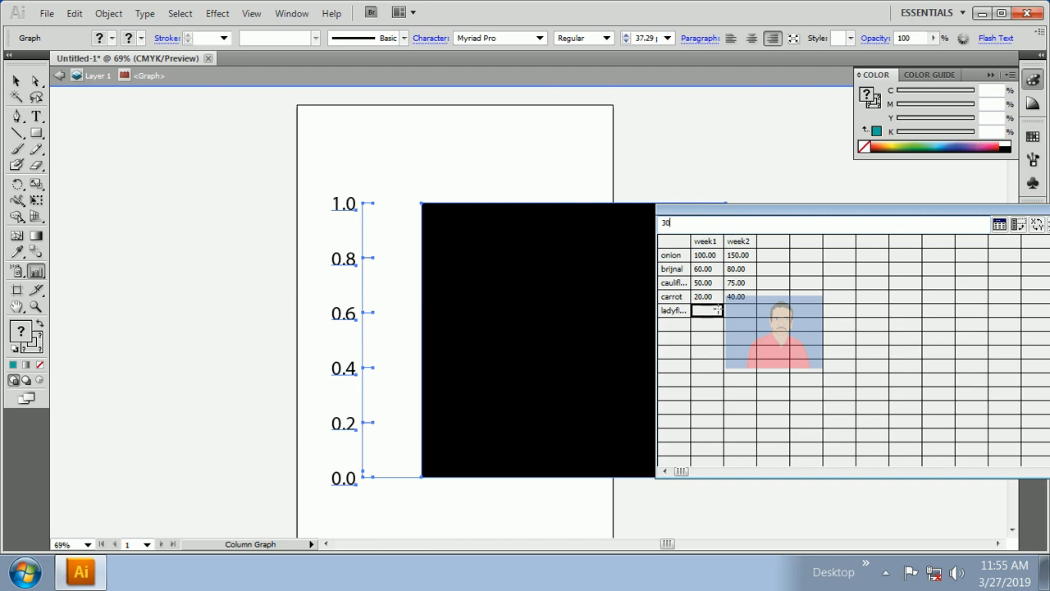
{"action": "key", "text": "Return"}
{"action": "left_click", "coordinate": [734, 310]}
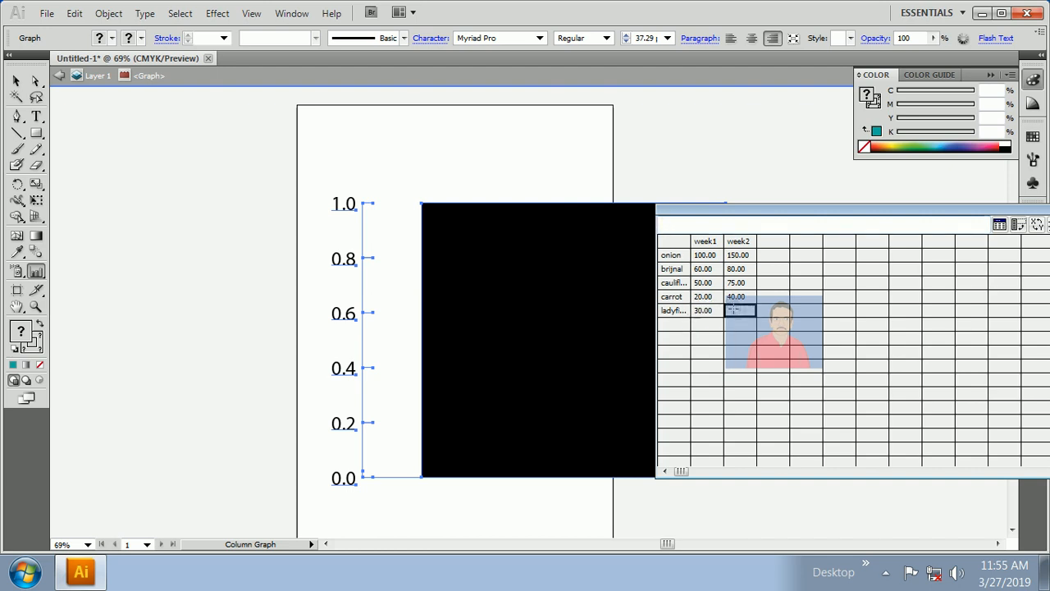
{"action": "key", "text": "Return"}
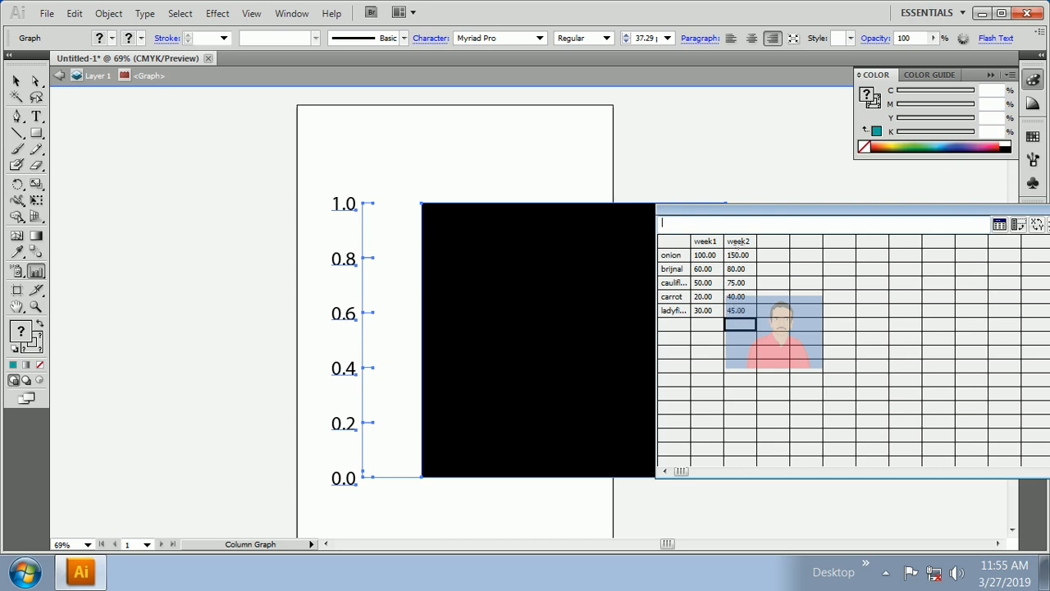
- Apply the entered data to the column graph and move the data window off the columns
{"action": "left_click_drag", "start_coordinate": [774, 211], "coordinate": [617, 260]}
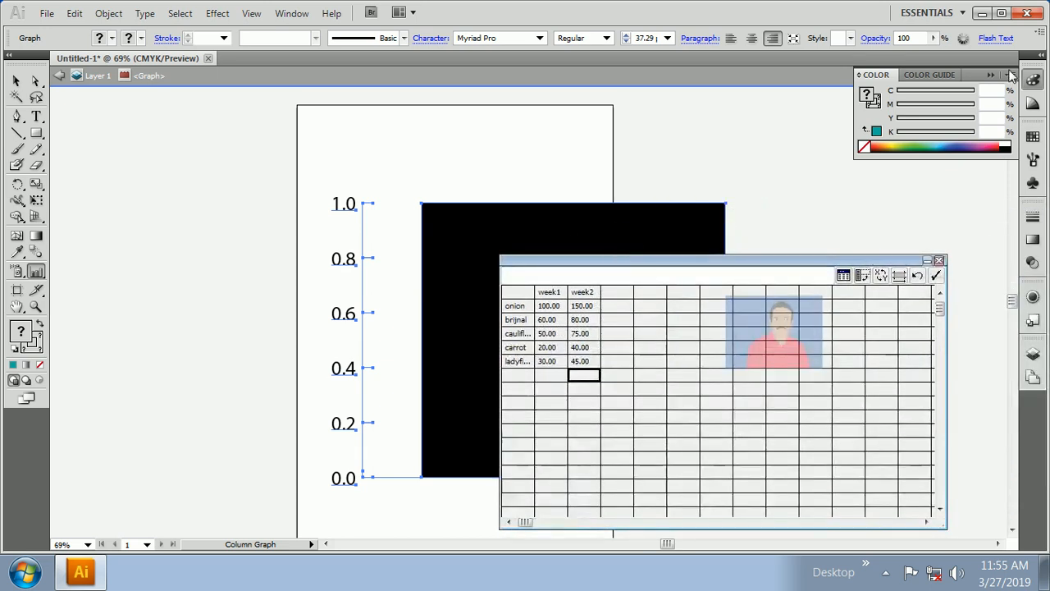
{"action": "left_click", "coordinate": [937, 277]}
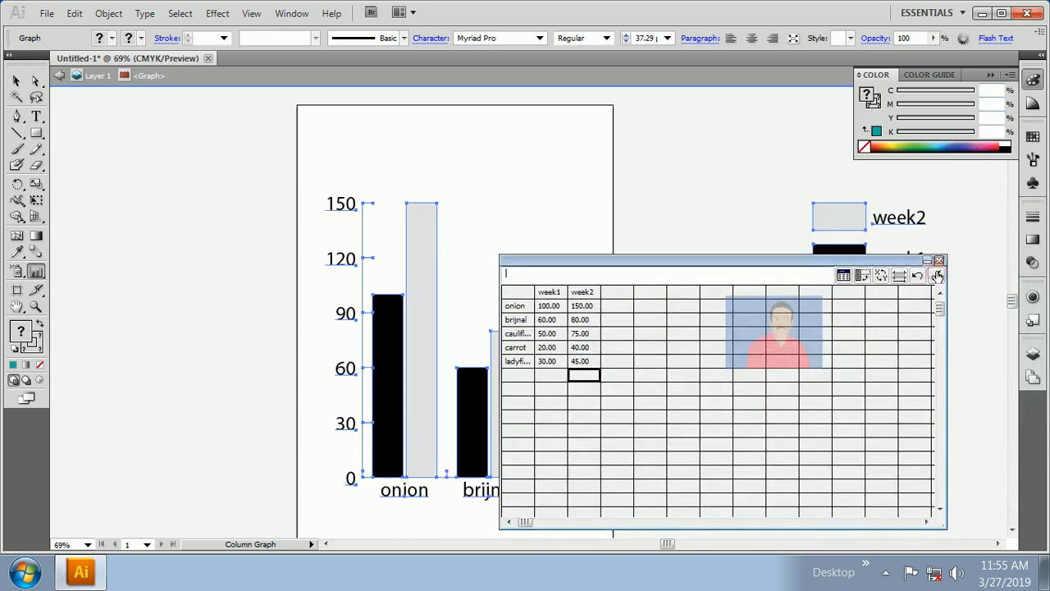
{"action": "left_click_drag", "start_coordinate": [886, 261], "coordinate": [1049, 338]}
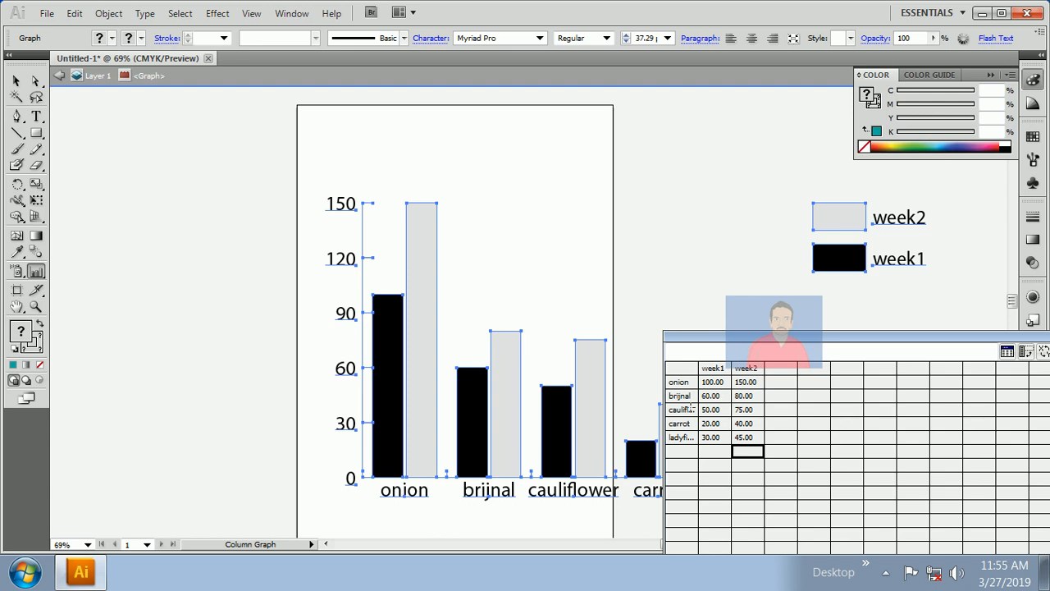
{"action": "left_click_drag", "start_coordinate": [752, 342], "coordinate": [817, 88]}
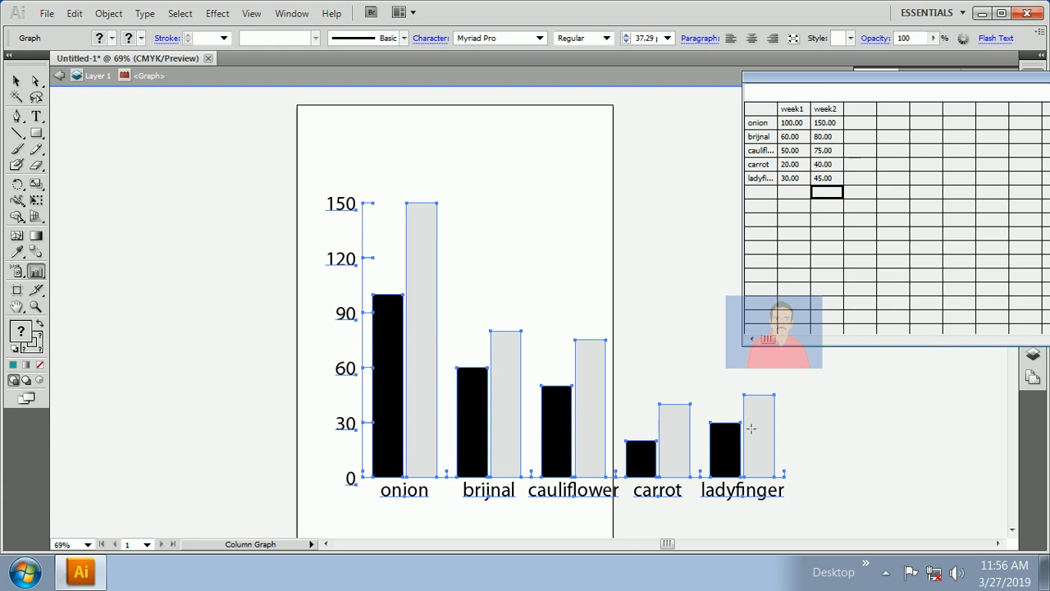
- Move the graph data window fully into view and look at its Import Graph Data dialog without importing a file
{"action": "left_click_drag", "start_coordinate": [900, 77], "coordinate": [628, 134]}
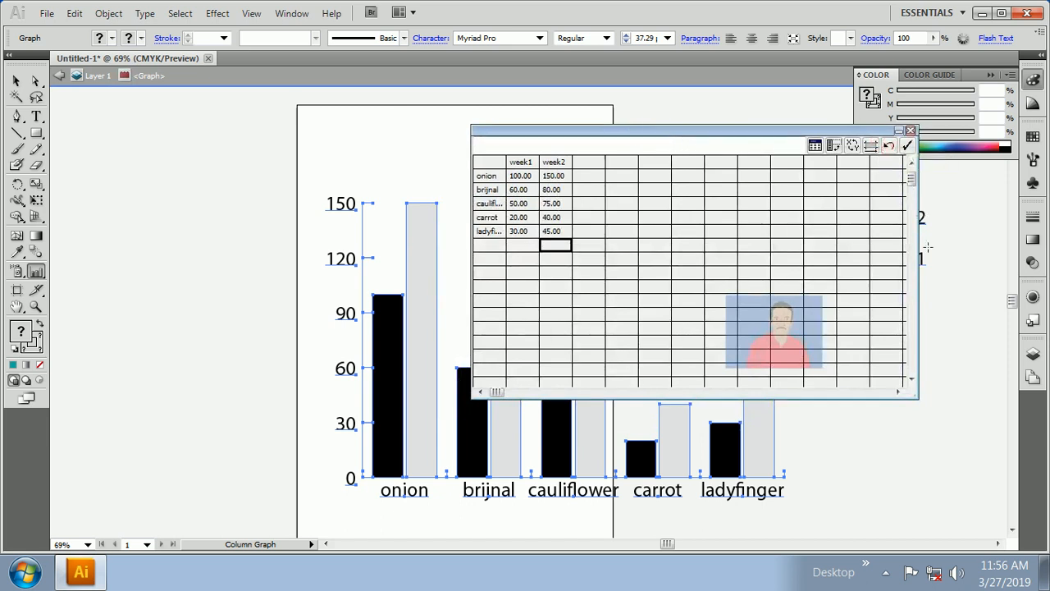
{"action": "left_click", "coordinate": [587, 81]}
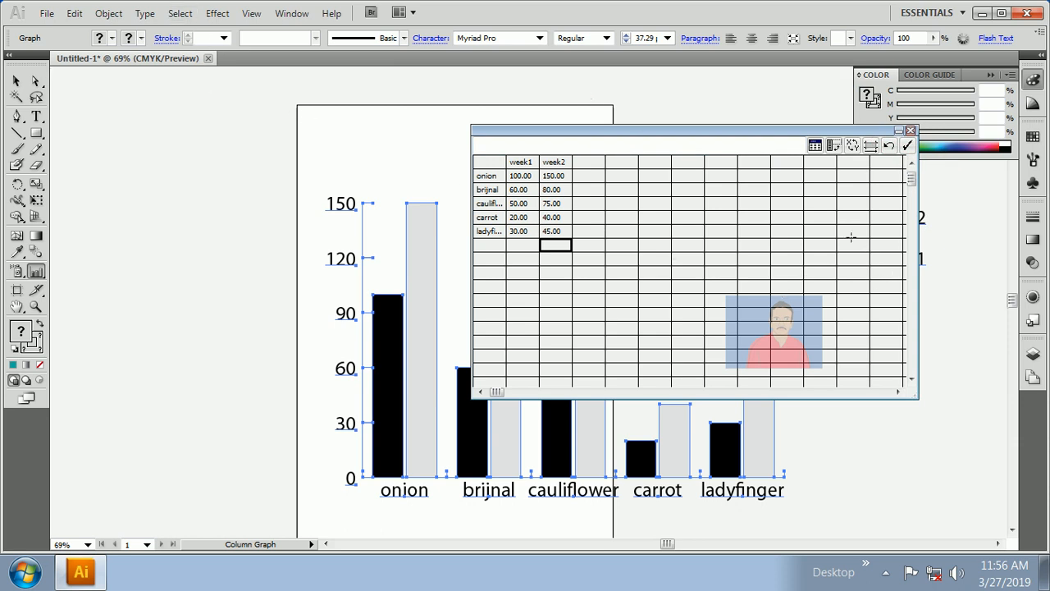
{"action": "left_click", "coordinate": [814, 148]}
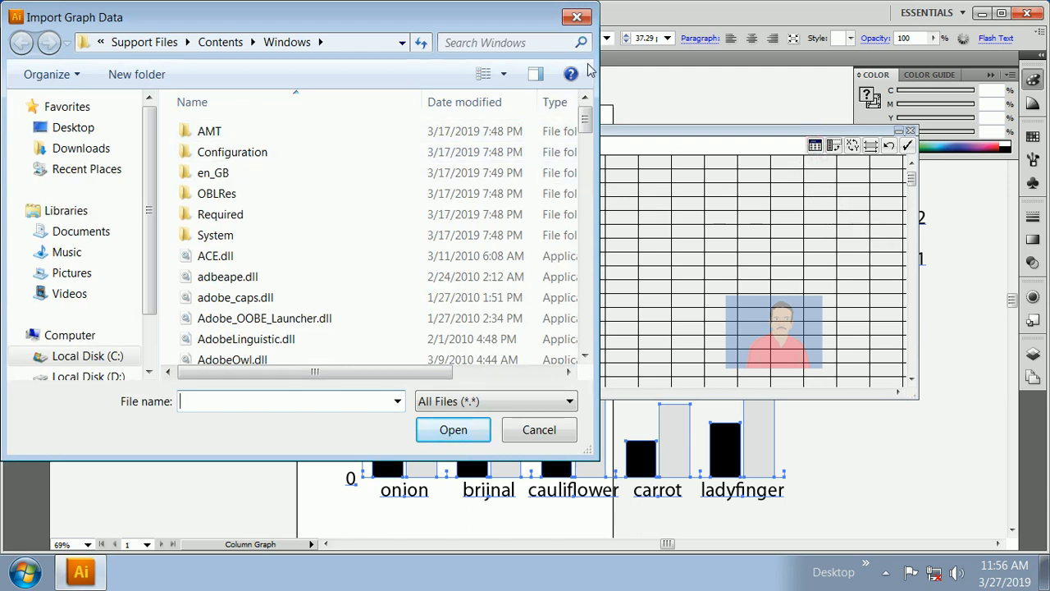
{"action": "left_click", "coordinate": [576, 16]}
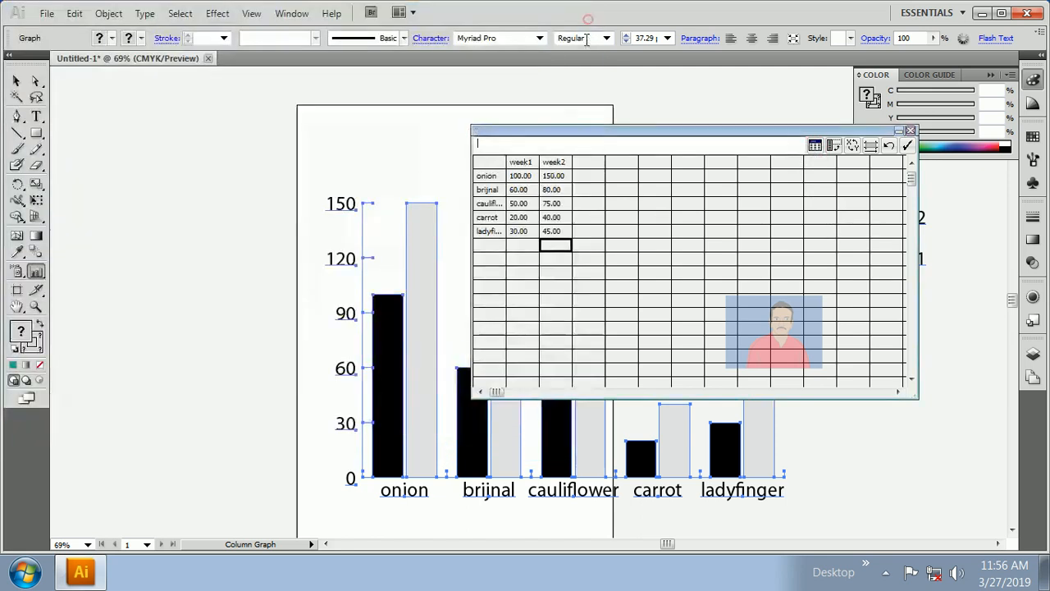
- Close the graph data window, leaving the finished column graph on the artboard
{"action": "left_click", "coordinate": [47, 14]}
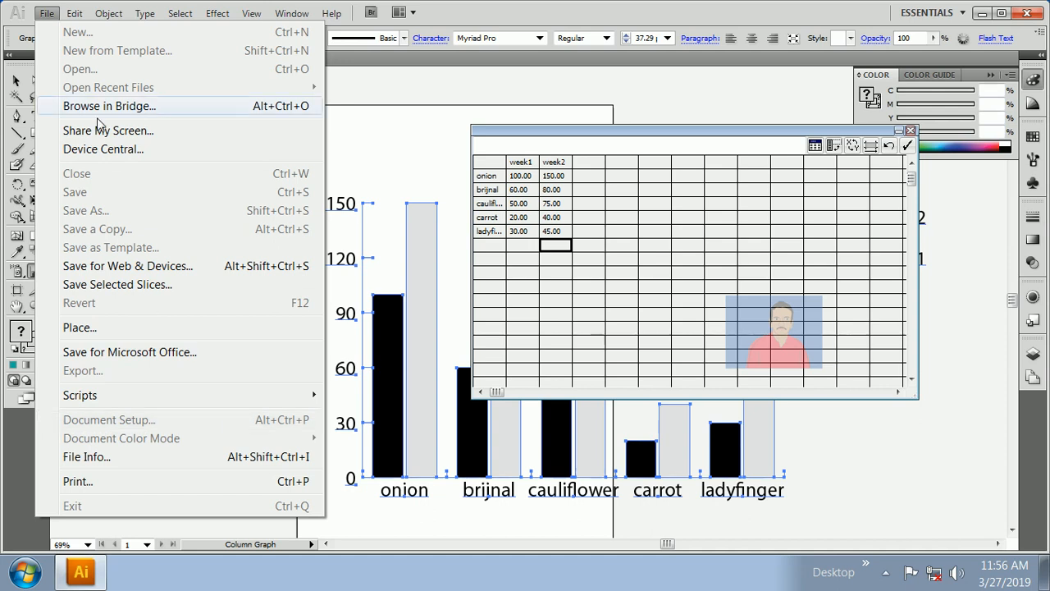
{"action": "left_click", "coordinate": [47, 13]}
{"action": "left_click", "coordinate": [192, 248]}
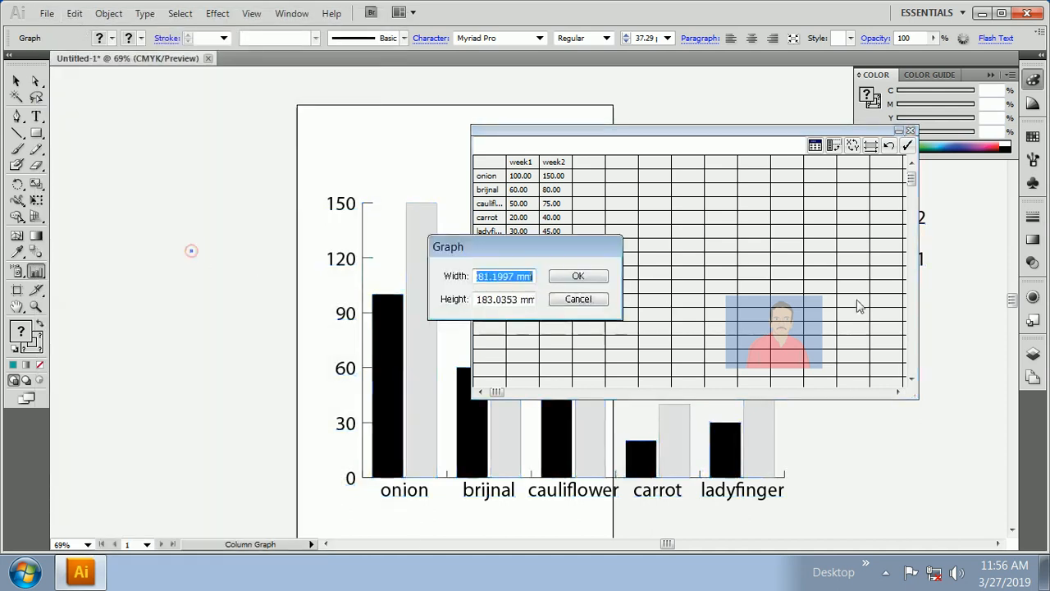
{"action": "left_click", "coordinate": [594, 296]}
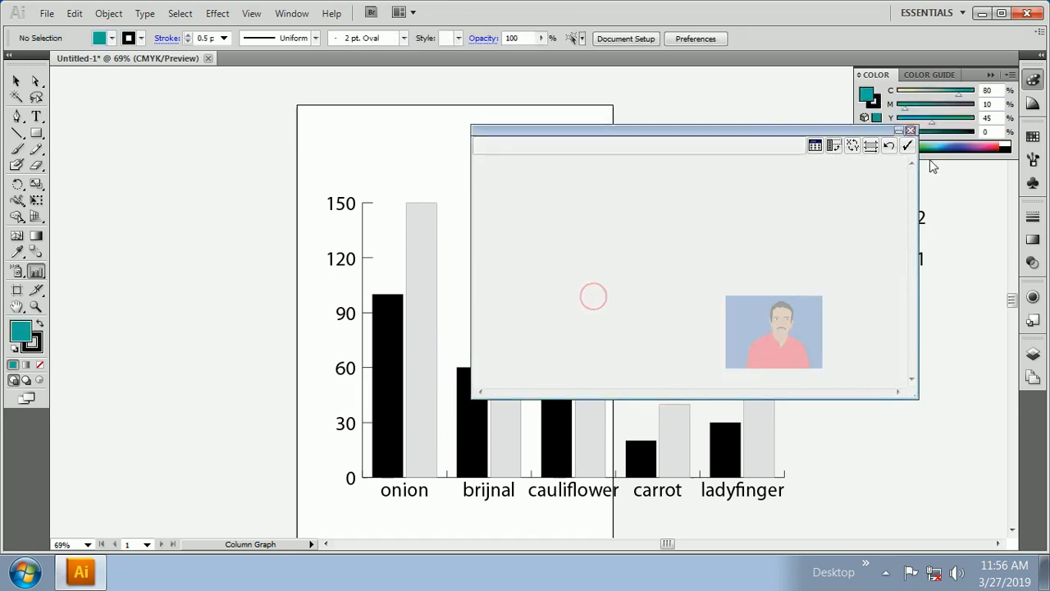
{"action": "left_click", "coordinate": [909, 132]}
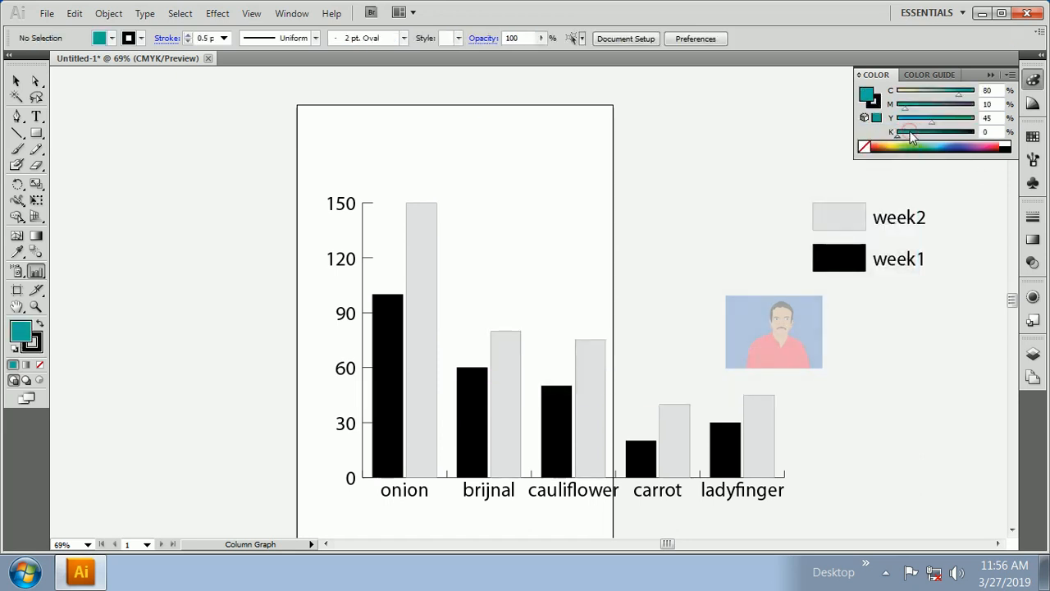
- Save the document to the Desktop as Untitled-1 in Adobe Illustrator (*.AI) format with the Illustrator CS5 version options
{"action": "left_click", "coordinate": [46, 15]}
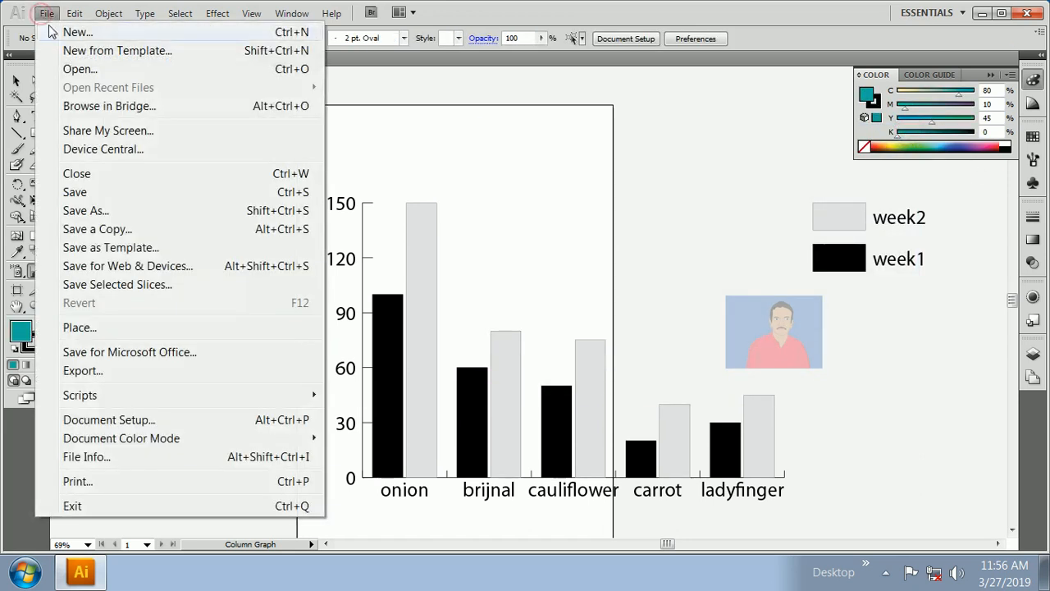
{"action": "left_click", "coordinate": [120, 210]}
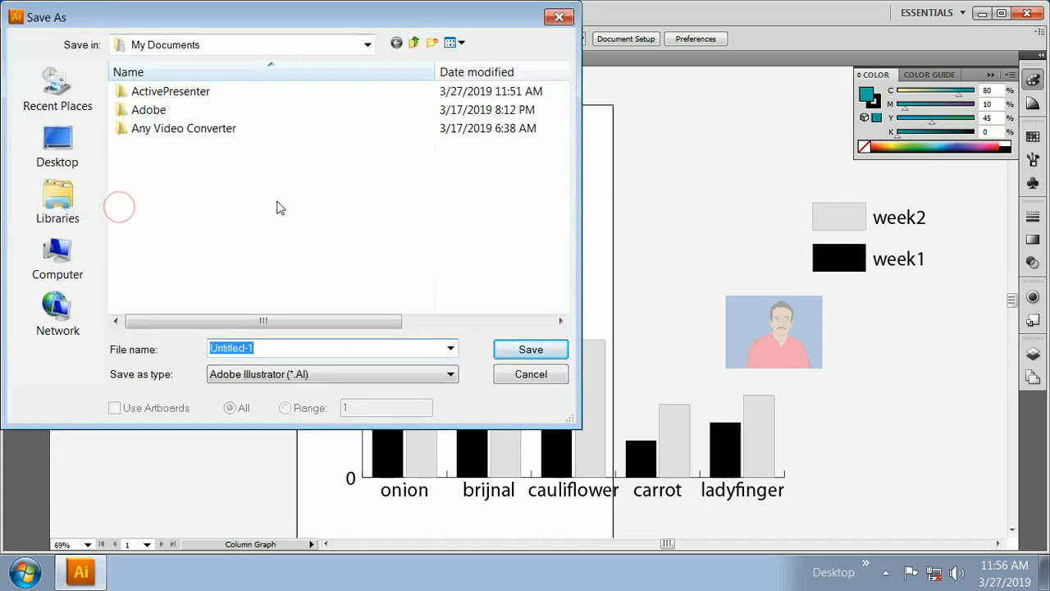
{"action": "left_click", "coordinate": [57, 147]}
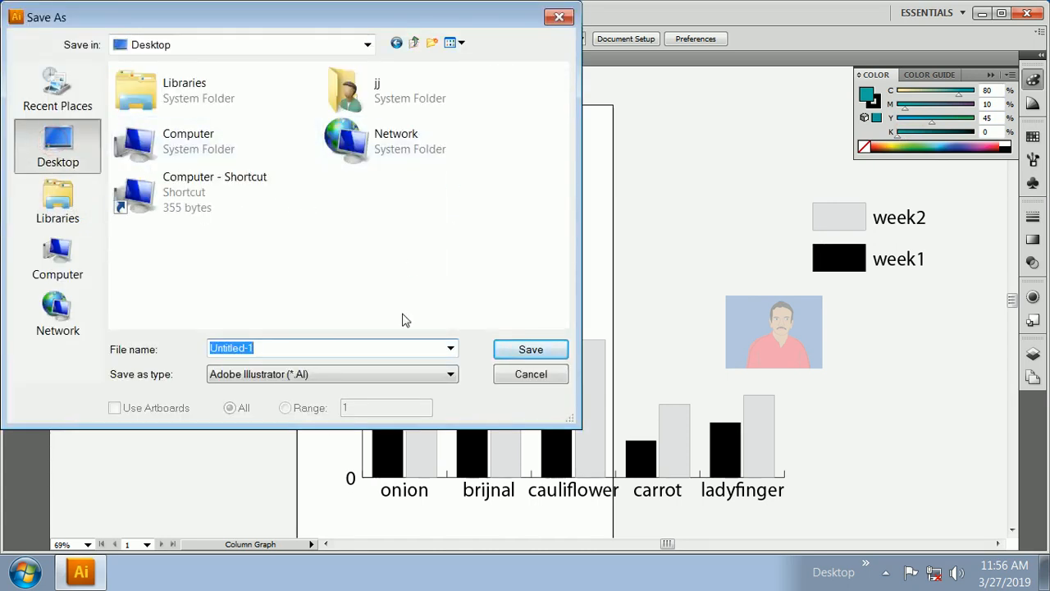
{"action": "left_click", "coordinate": [342, 370]}
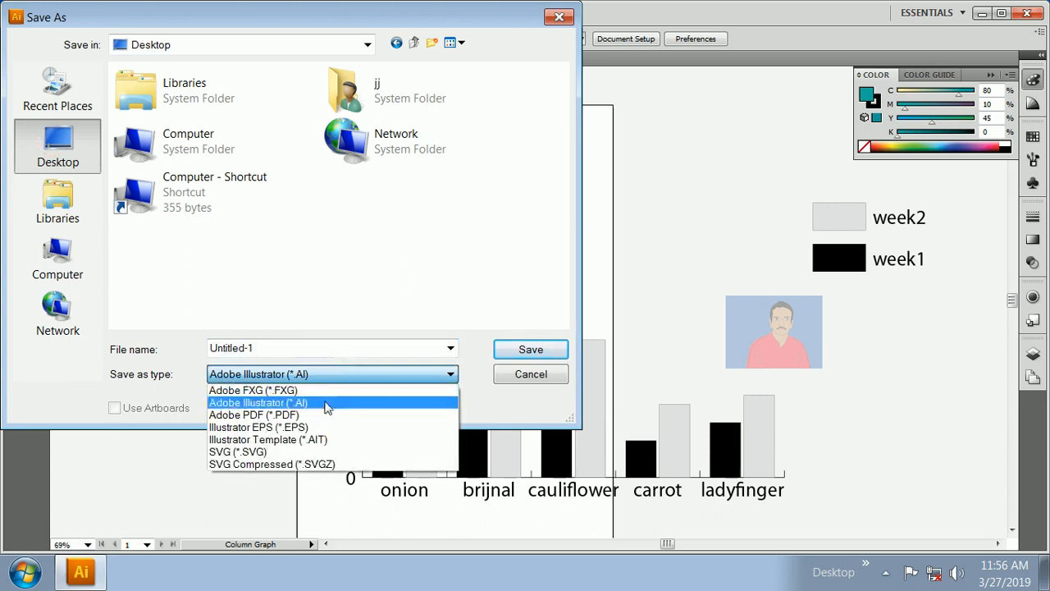
{"action": "left_click", "coordinate": [324, 403]}
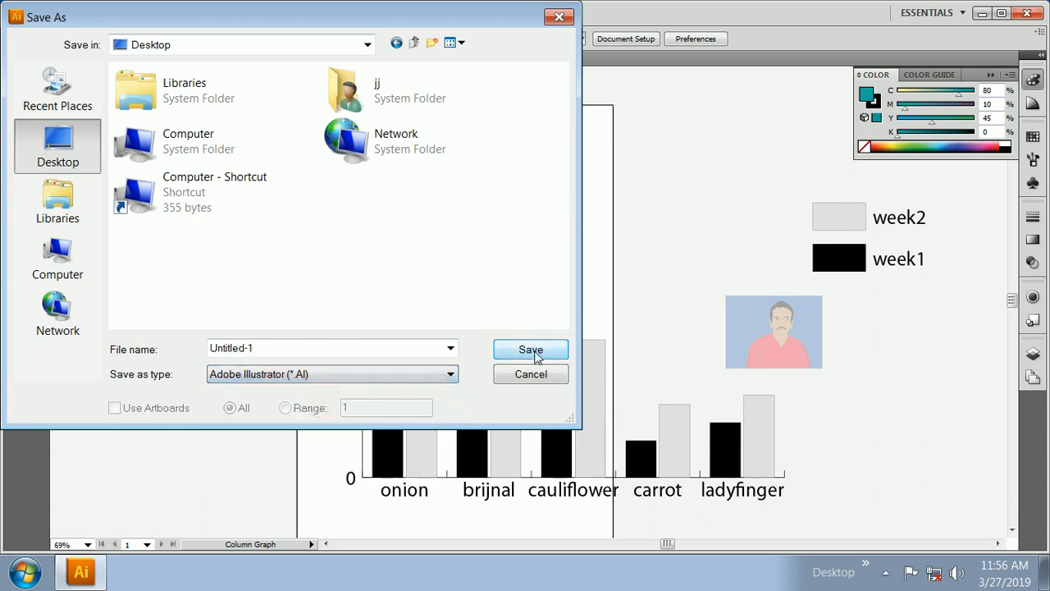
{"action": "left_click", "coordinate": [535, 352]}
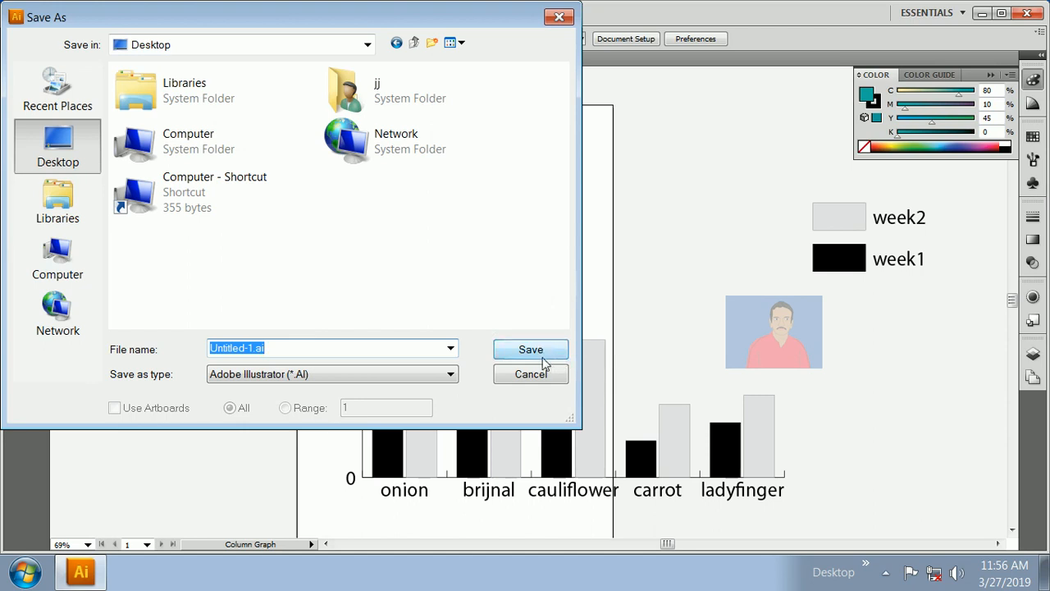
{"action": "left_click", "coordinate": [542, 356]}
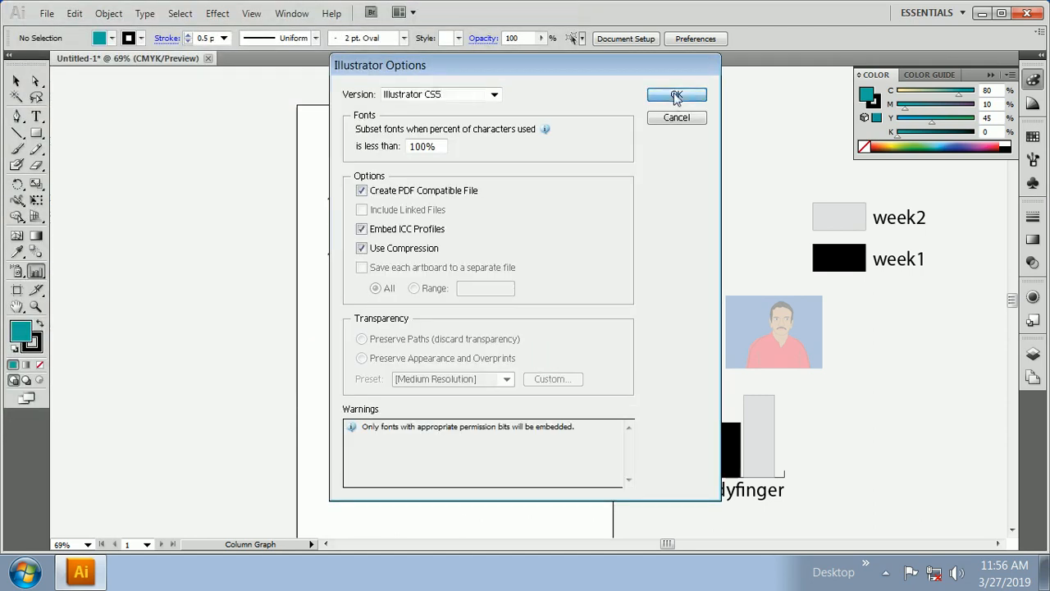
{"action": "left_click", "coordinate": [676, 96]}
- Check the saved file on the desktop and review the file formats offered by Save As without saving again
{"action": "left_click", "coordinate": [980, 13]}
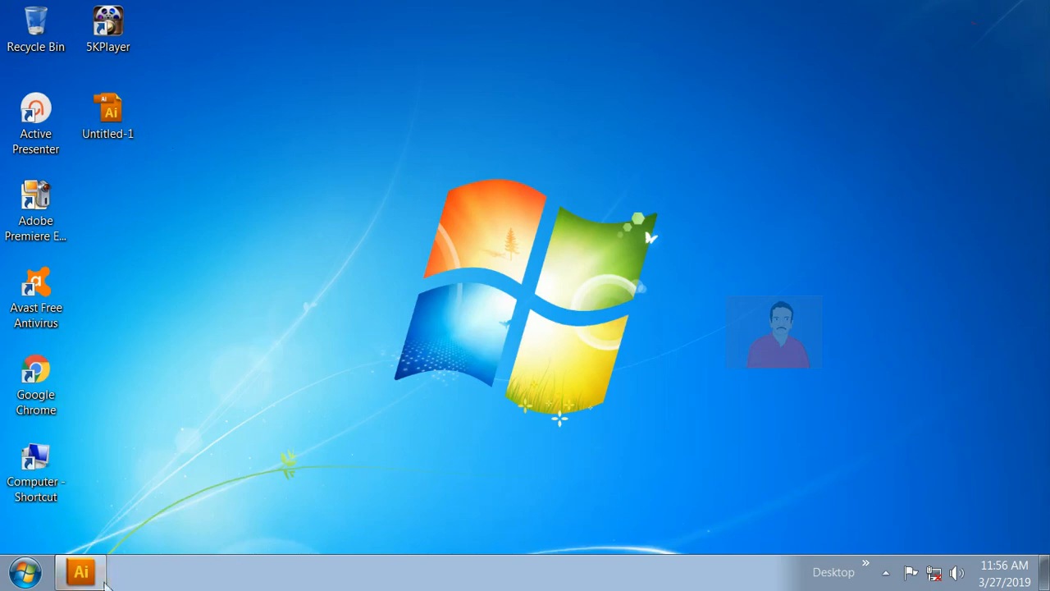
{"action": "left_click", "coordinate": [86, 574]}
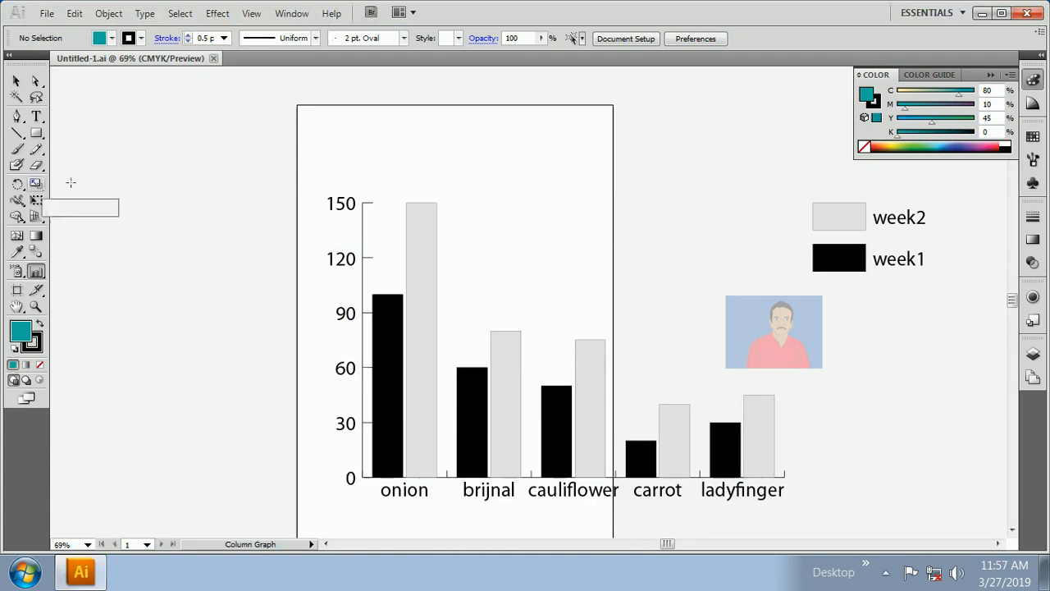
{"action": "left_click", "coordinate": [45, 12]}
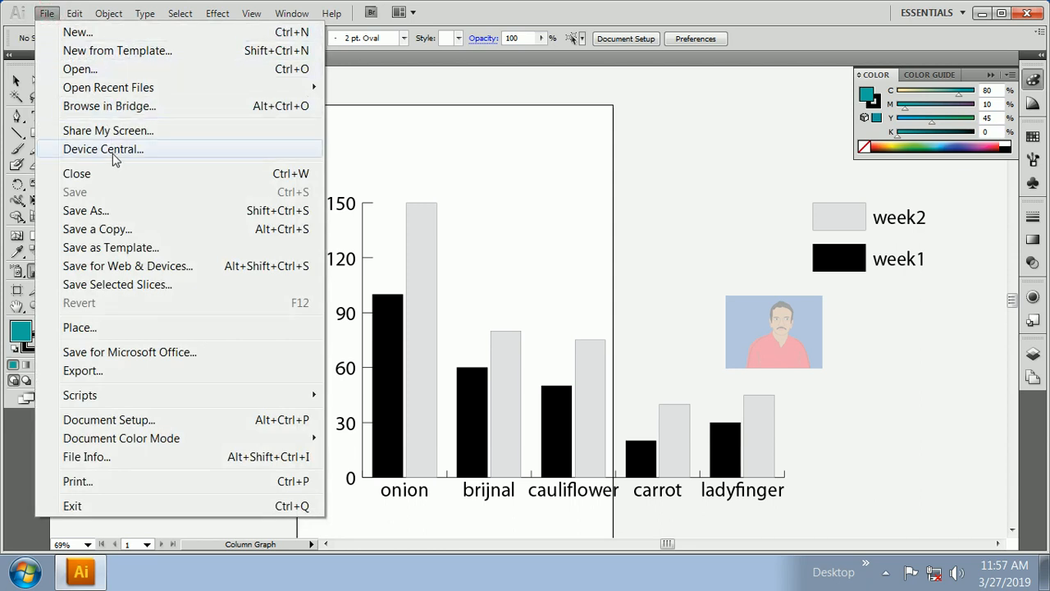
{"action": "left_click", "coordinate": [134, 216]}
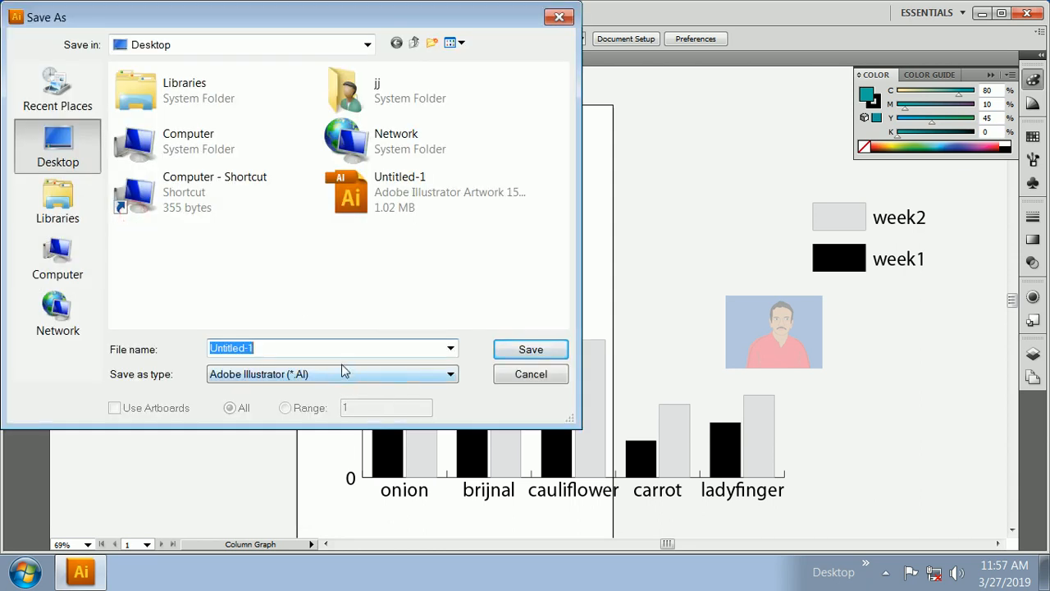
{"action": "left_click", "coordinate": [339, 375]}
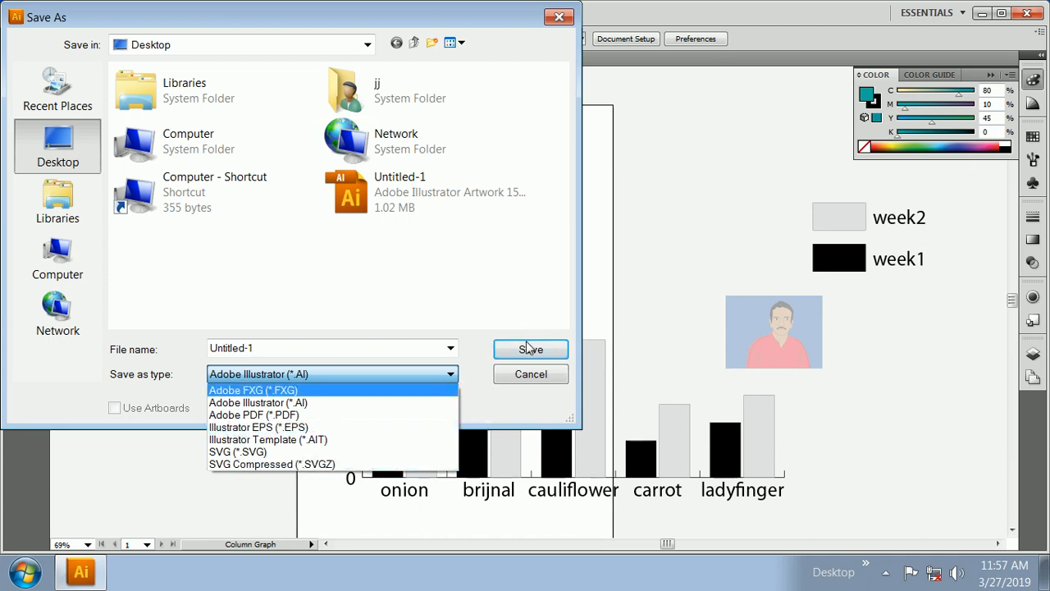
{"action": "left_click", "coordinate": [528, 371]}
{"action": "left_click", "coordinate": [527, 371]}
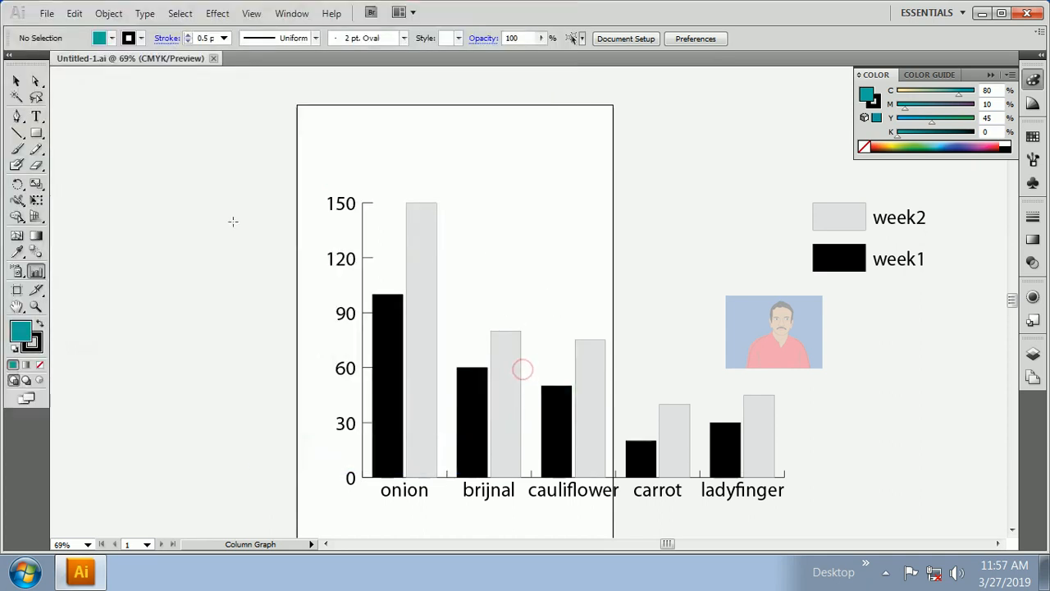
- Export the graph to the Desktop as Untitled-1.jpg in JPEG format with Medium quality 5 and the CMYK color model
{"action": "left_click", "coordinate": [47, 13]}
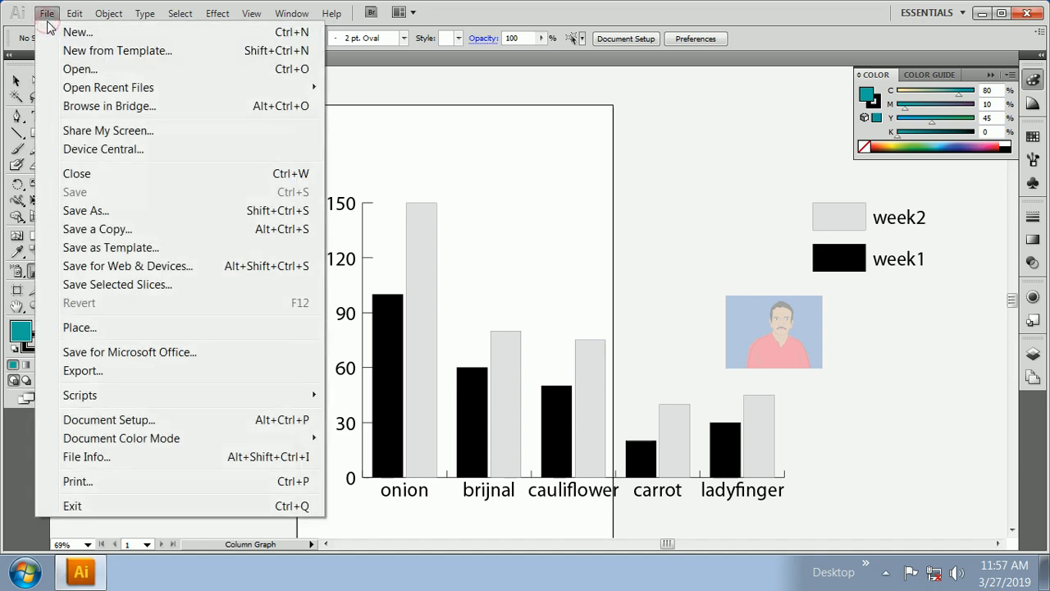
{"action": "left_click", "coordinate": [131, 372]}
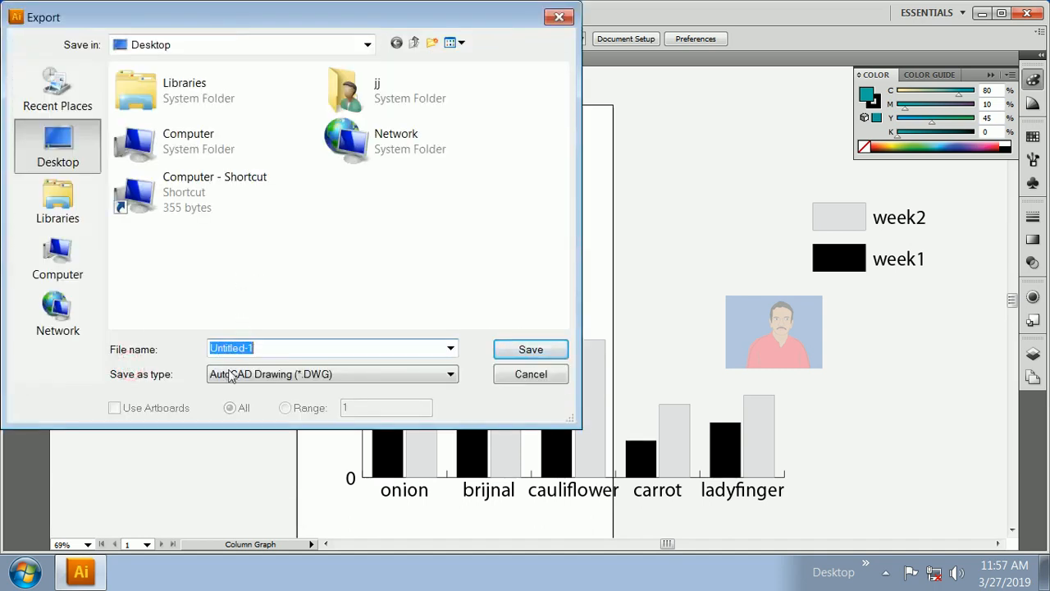
{"action": "left_click", "coordinate": [246, 348]}
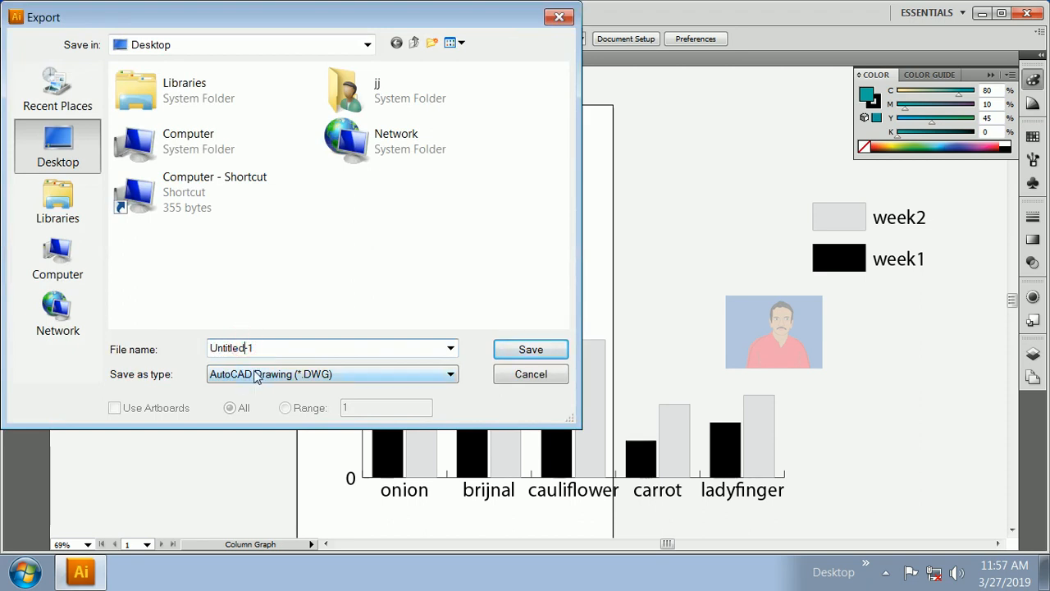
{"action": "left_click", "coordinate": [256, 375]}
{"action": "left_click", "coordinate": [274, 453]}
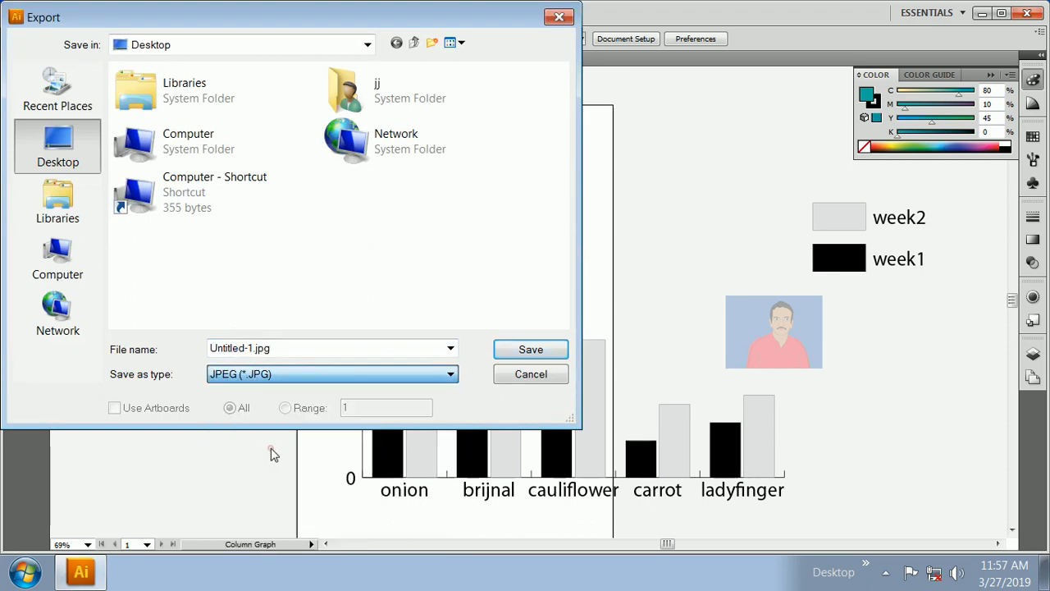
{"action": "left_click", "coordinate": [533, 348]}
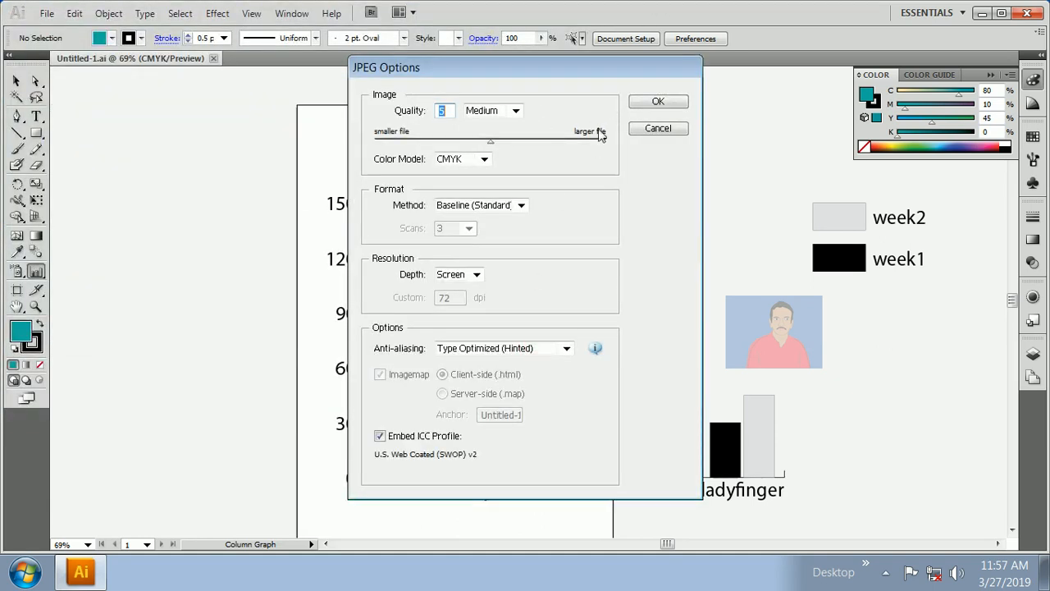
{"action": "left_click", "coordinate": [654, 103]}
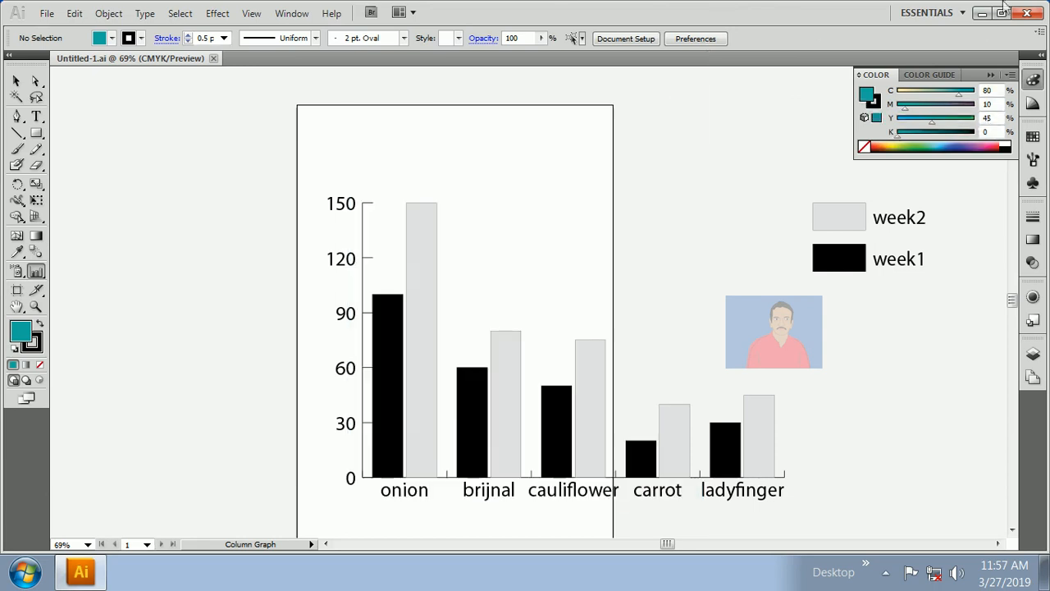
- Open the exported image from the desktop in Windows Photo Viewer, view it maximized, and return to Illustrator
{"action": "left_click", "coordinate": [981, 15]}
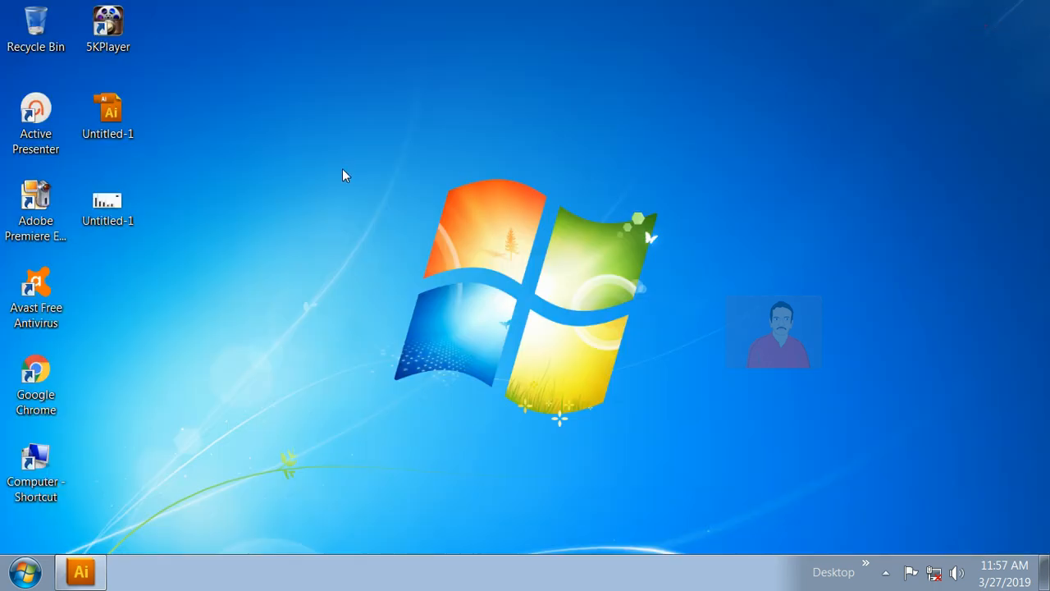
{"action": "double_click", "coordinate": [127, 205]}
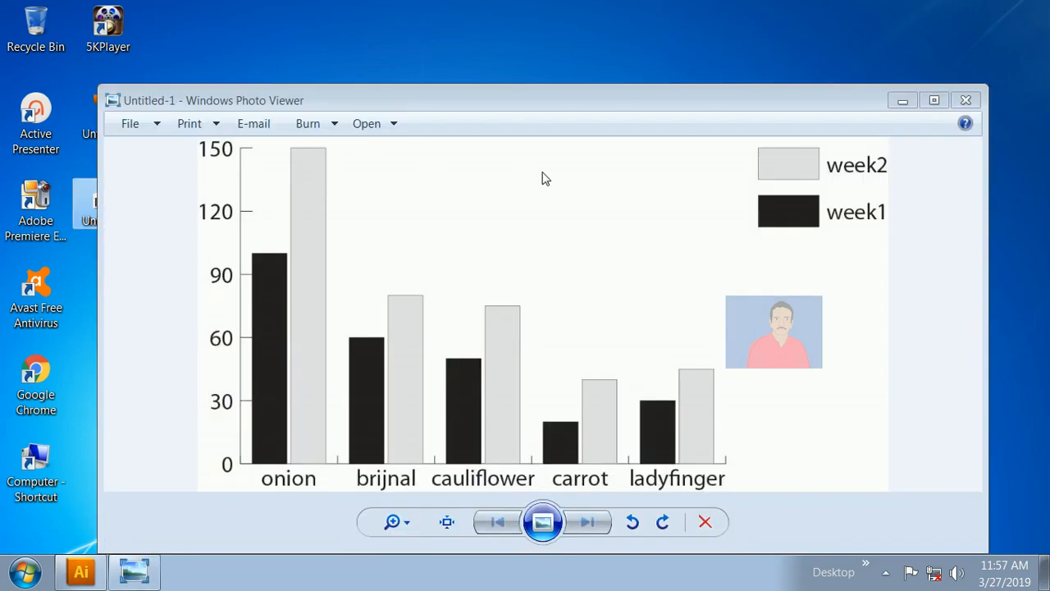
{"action": "left_click", "coordinate": [933, 100]}
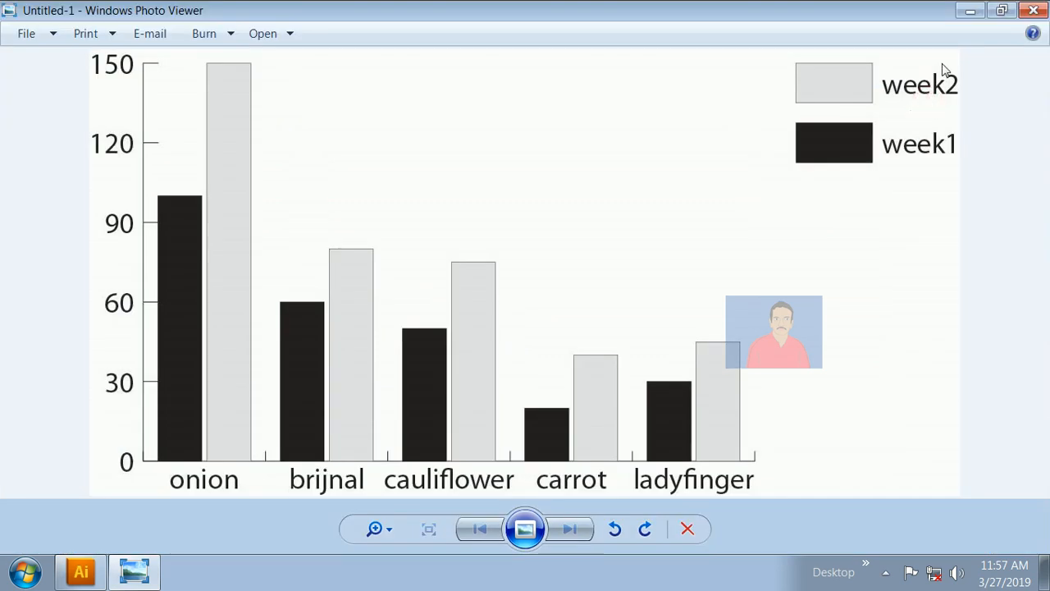
{"action": "left_click", "coordinate": [1032, 10]}
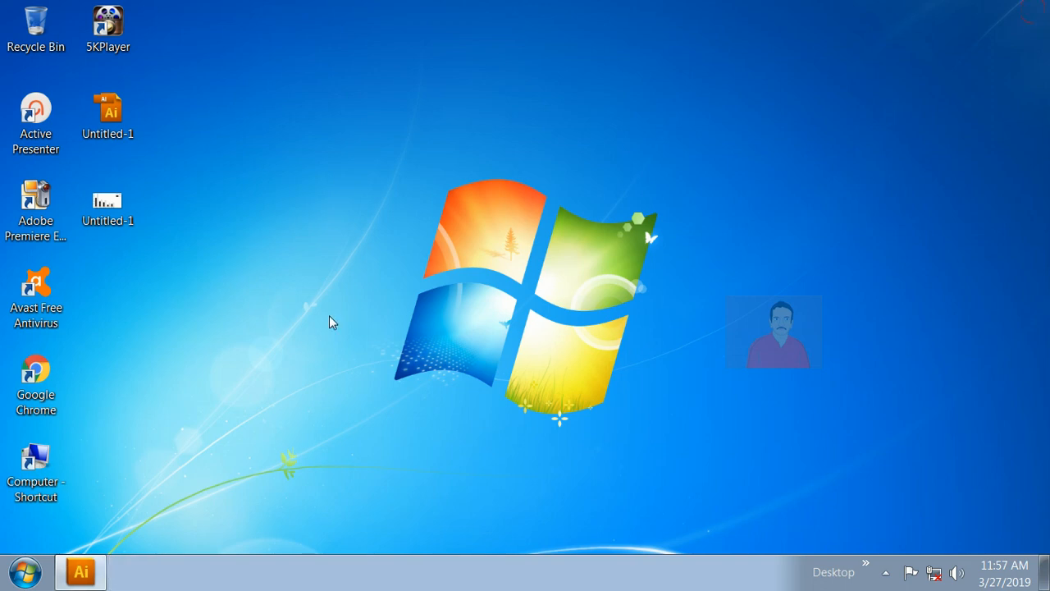
{"action": "left_click", "coordinate": [93, 566]}
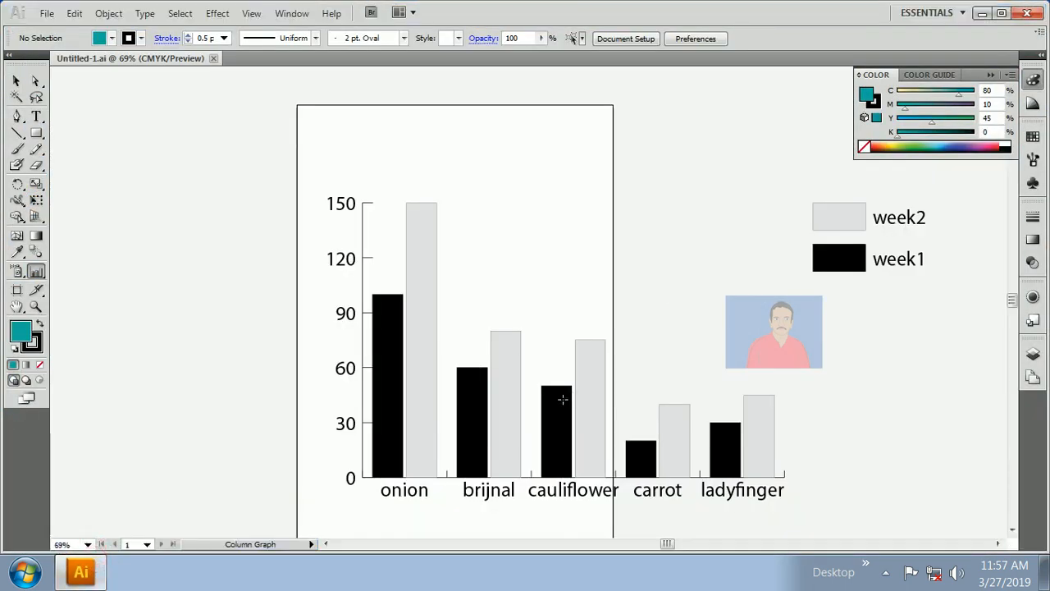
- Select only the week1 column of cauliflower and fill it with the teal swatch (C 80, M 10, Y 45, K 0)
{"action": "left_click", "coordinate": [576, 412]}
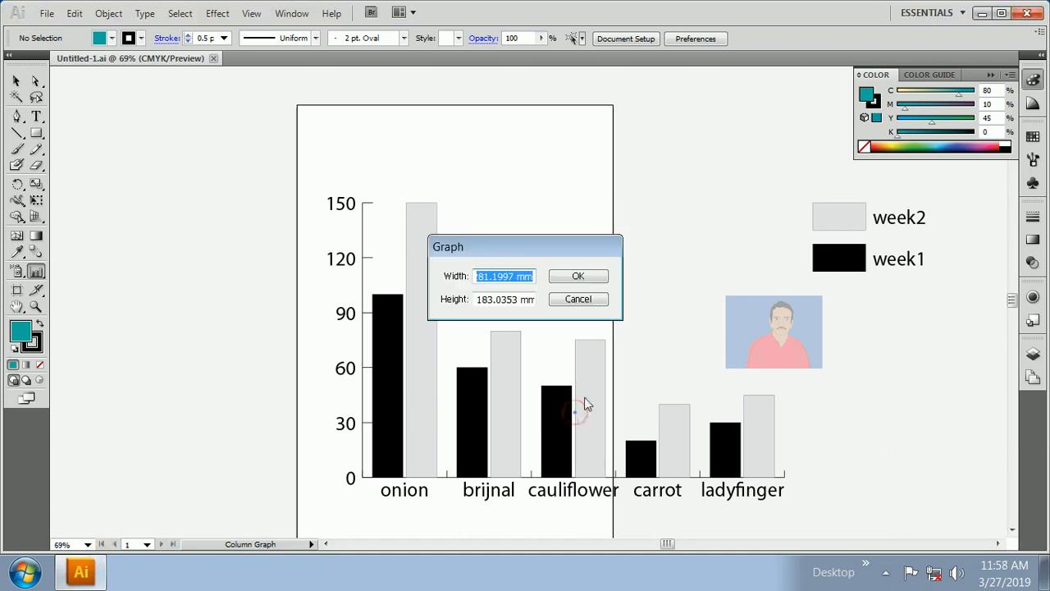
{"action": "left_click", "coordinate": [579, 298]}
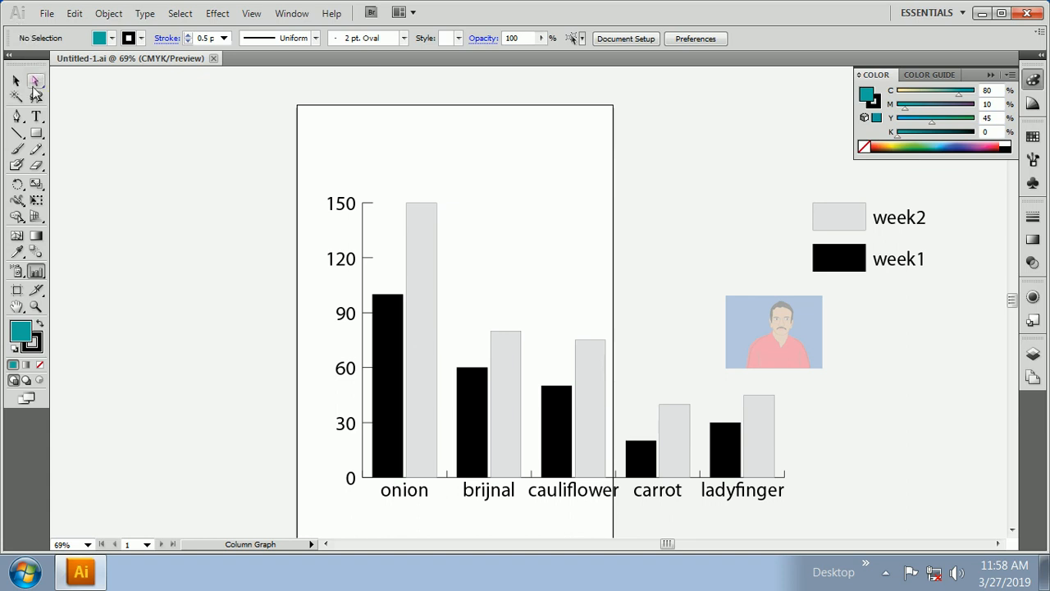
{"action": "left_click", "coordinate": [14, 81]}
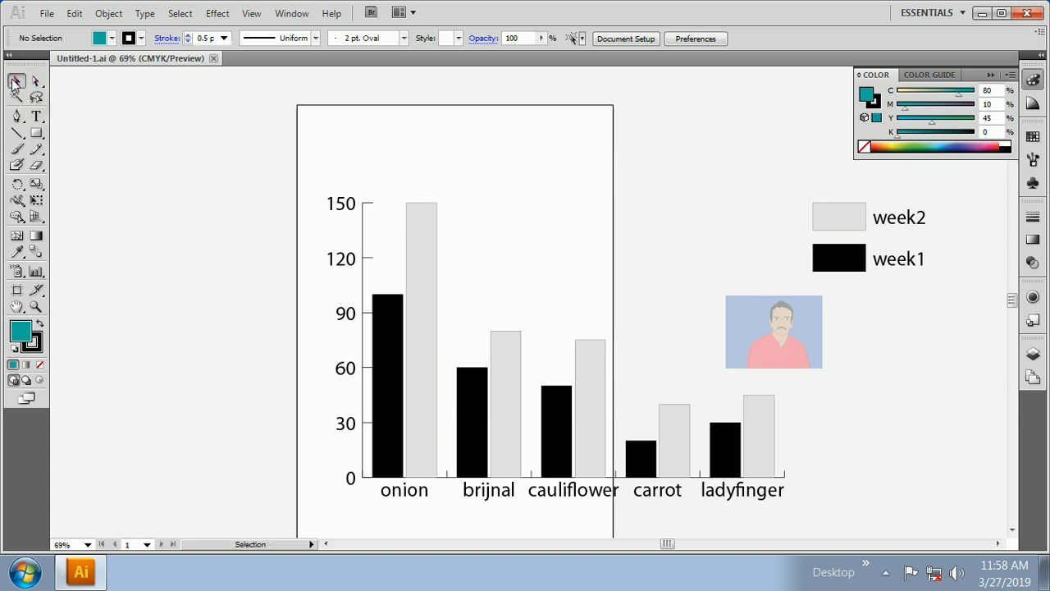
{"action": "left_click", "coordinate": [556, 401], "text": "ctrl"}
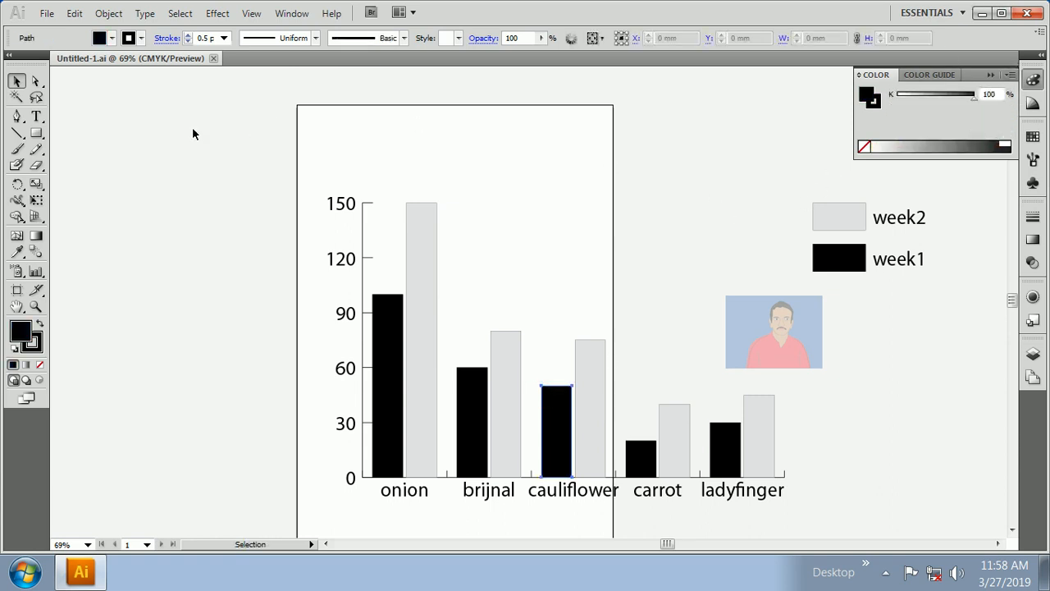
{"action": "left_click", "coordinate": [98, 39]}
{"action": "left_click", "coordinate": [91, 64]}
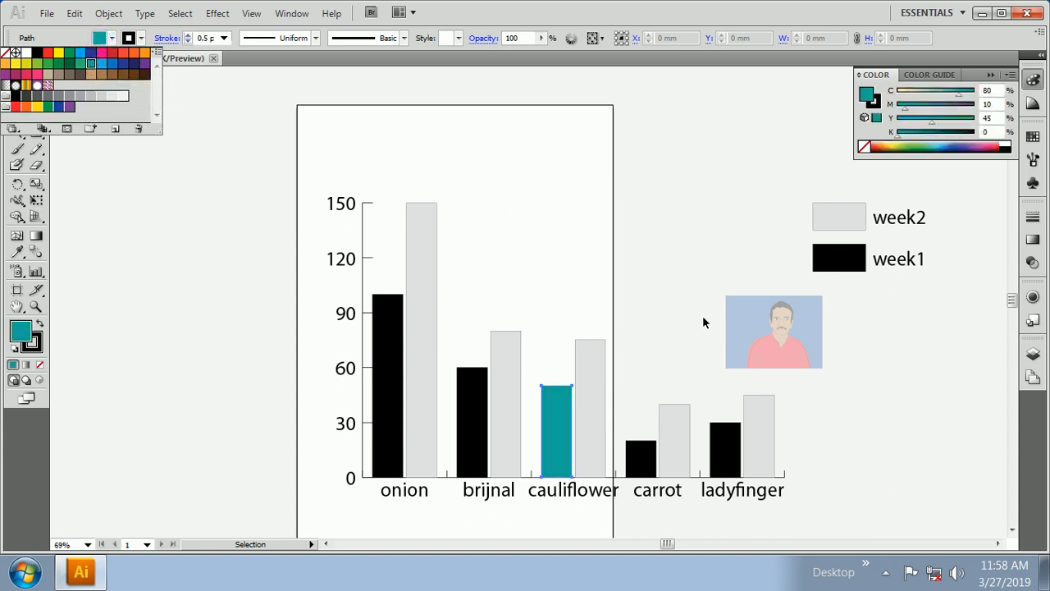
{"action": "left_click", "coordinate": [654, 210]}
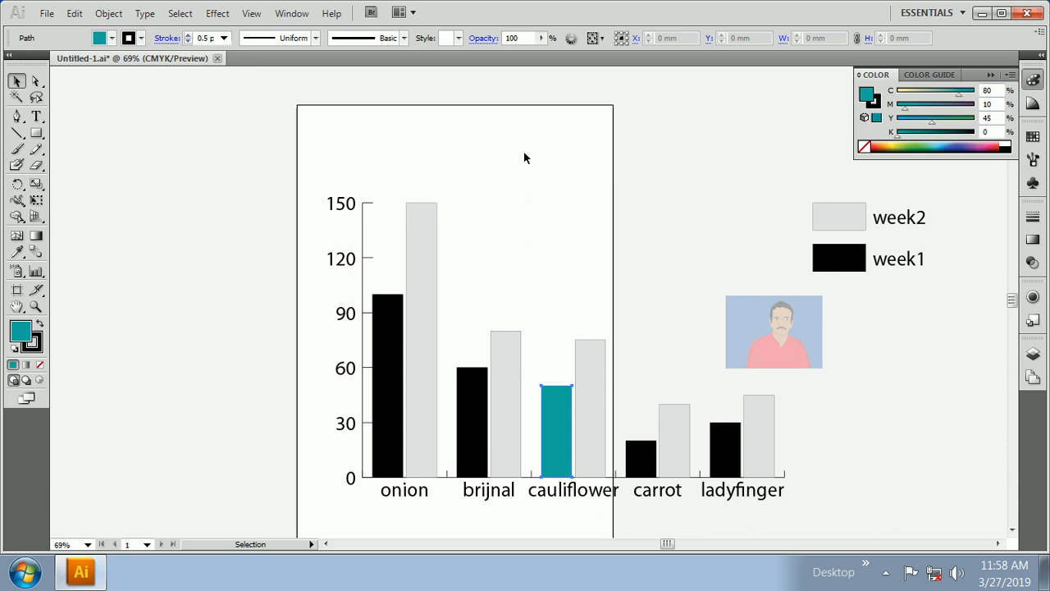
{"action": "left_click", "coordinate": [885, 572]}
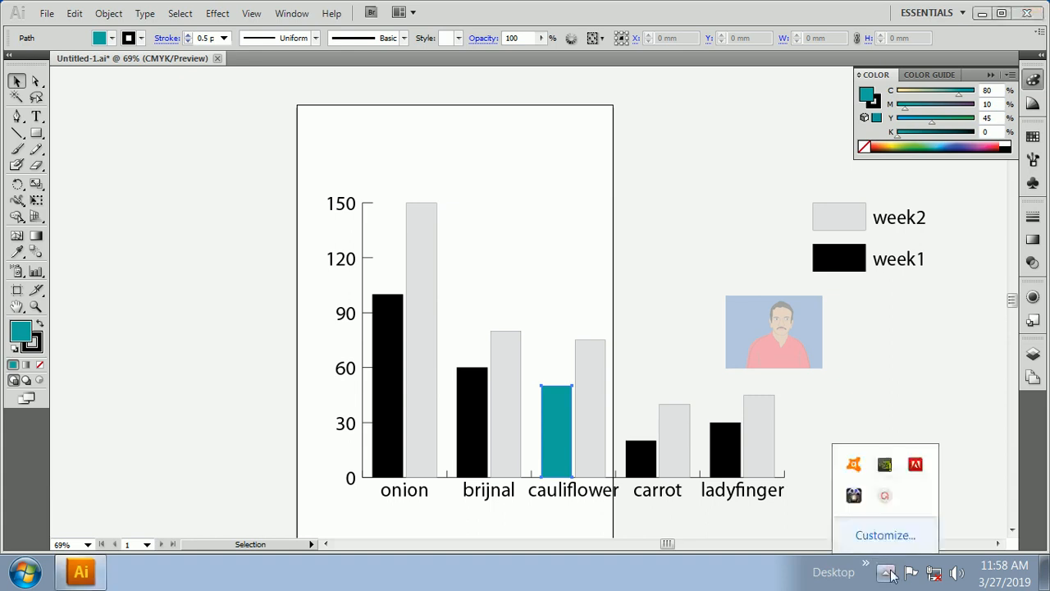